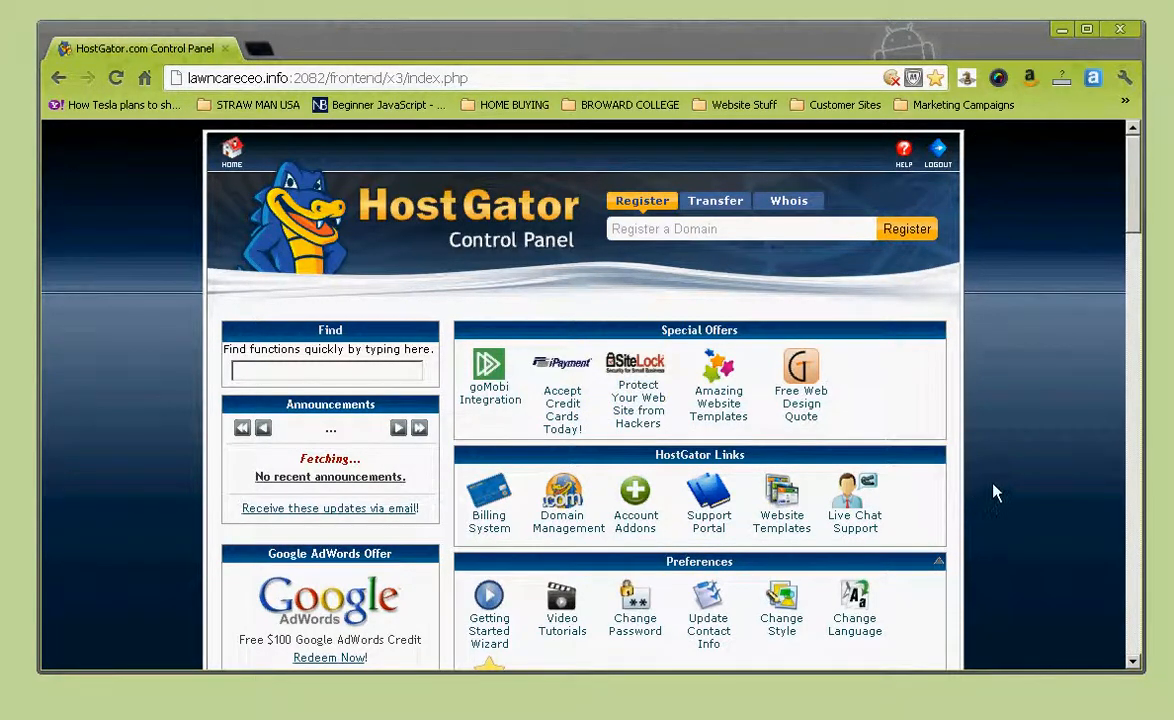
Open the Email Accounts page of the HostGator control panel.
click(1136, 211)
drag(1136, 211, 1137, 307)
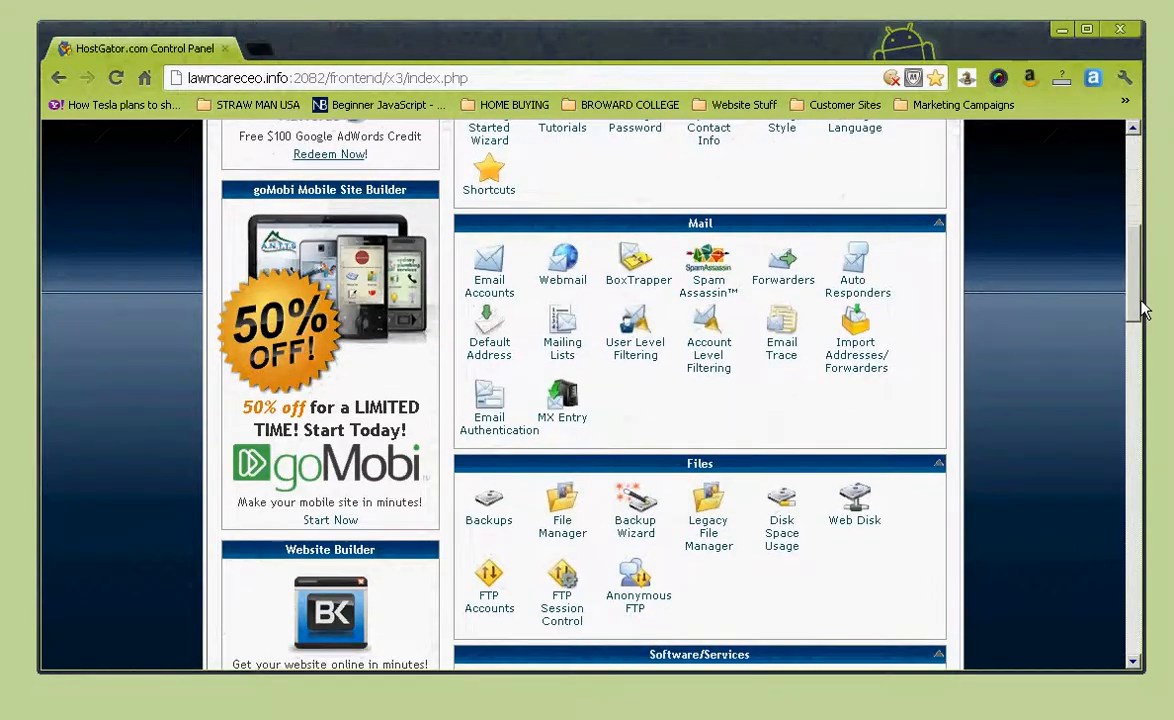
click(486, 287)
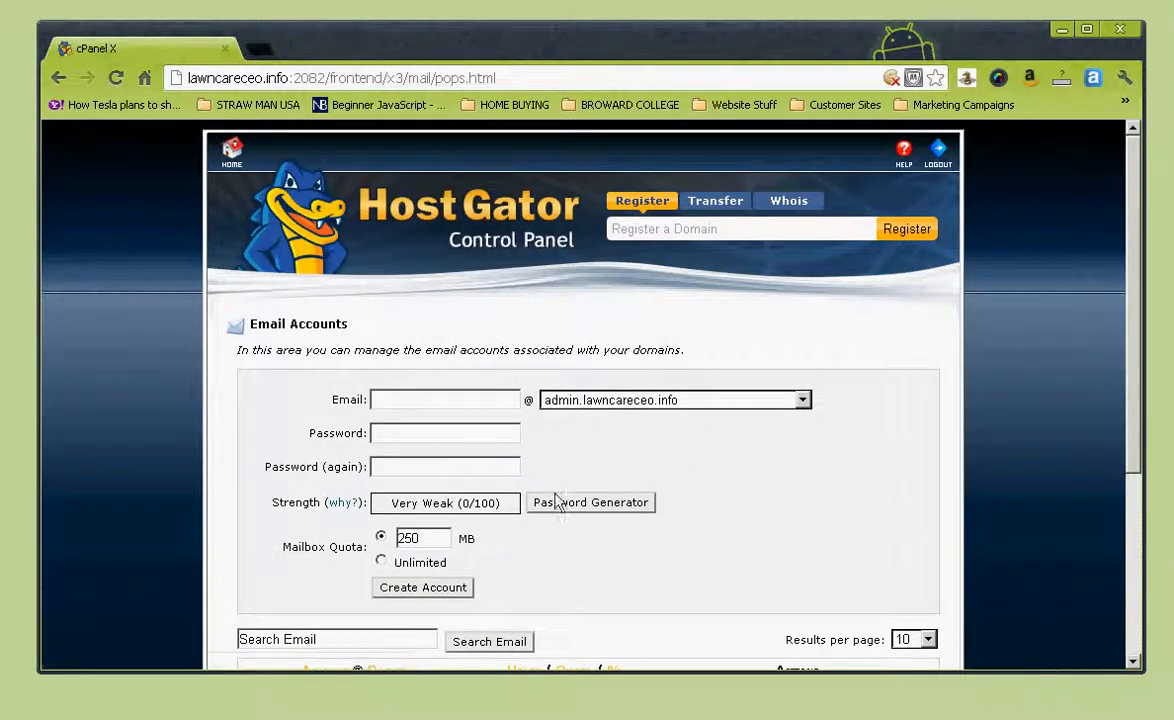
Open the email client configuration for the freewebdesigntutorials.info mailbox and bring up its manual settings.
scroll(644, 482, down, 3)
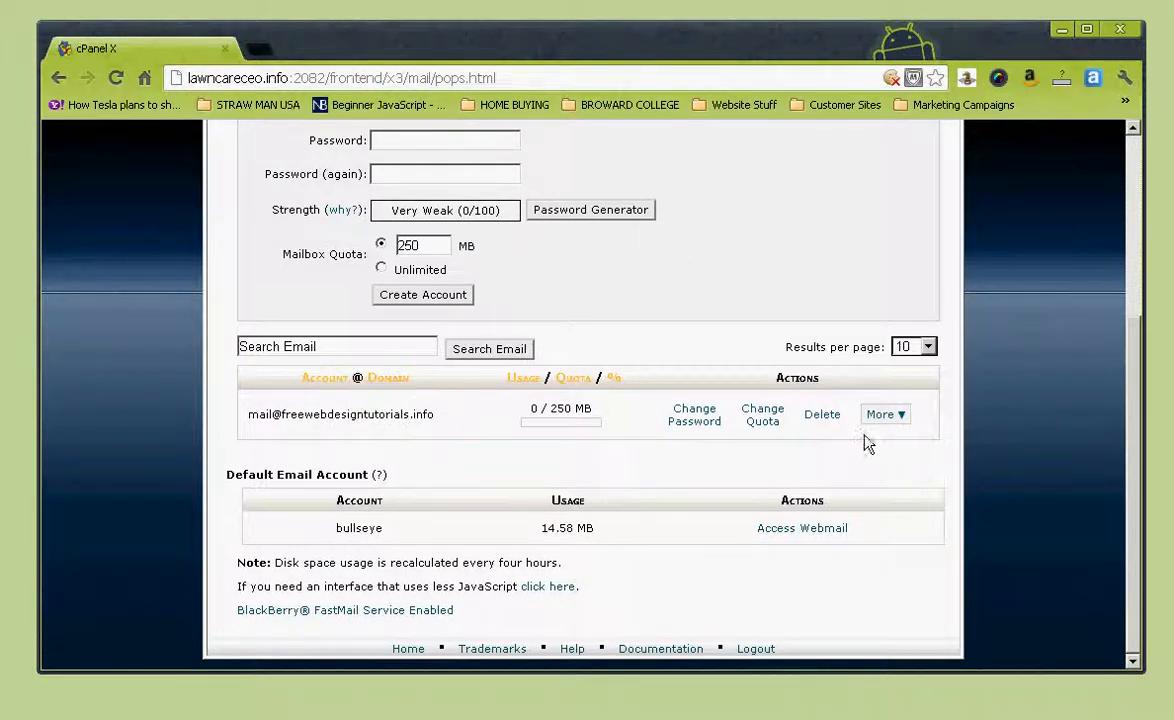
click(900, 416)
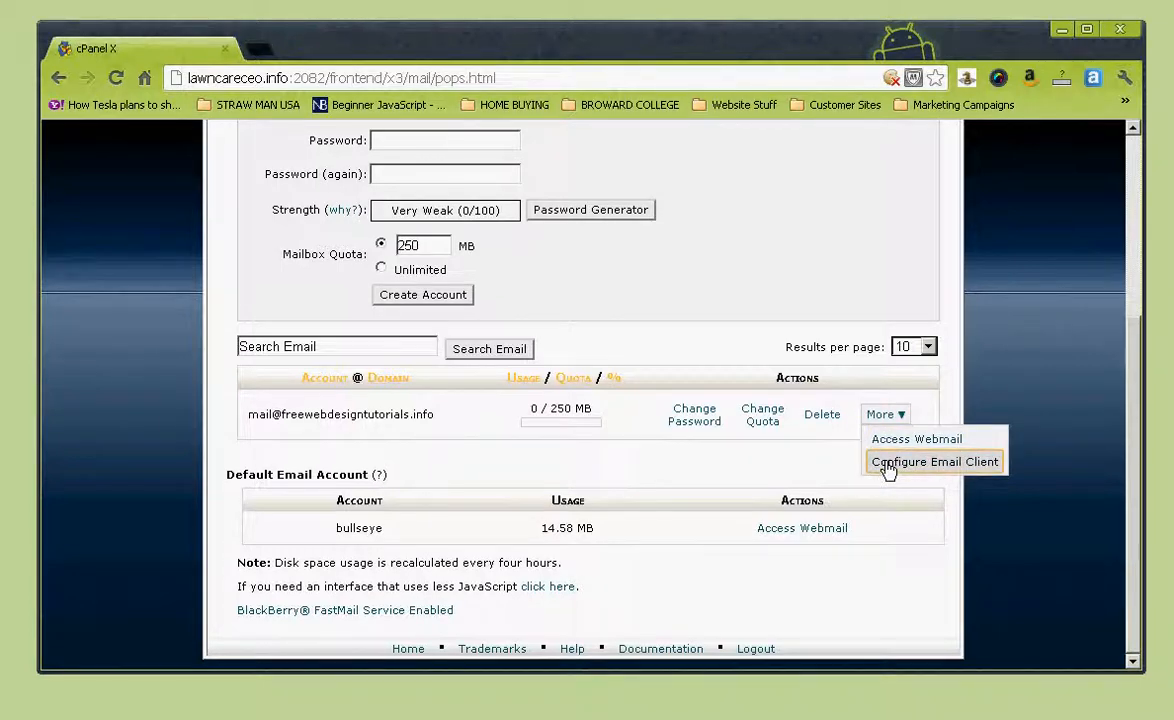
click(886, 466)
scroll(655, 516, down, 3)
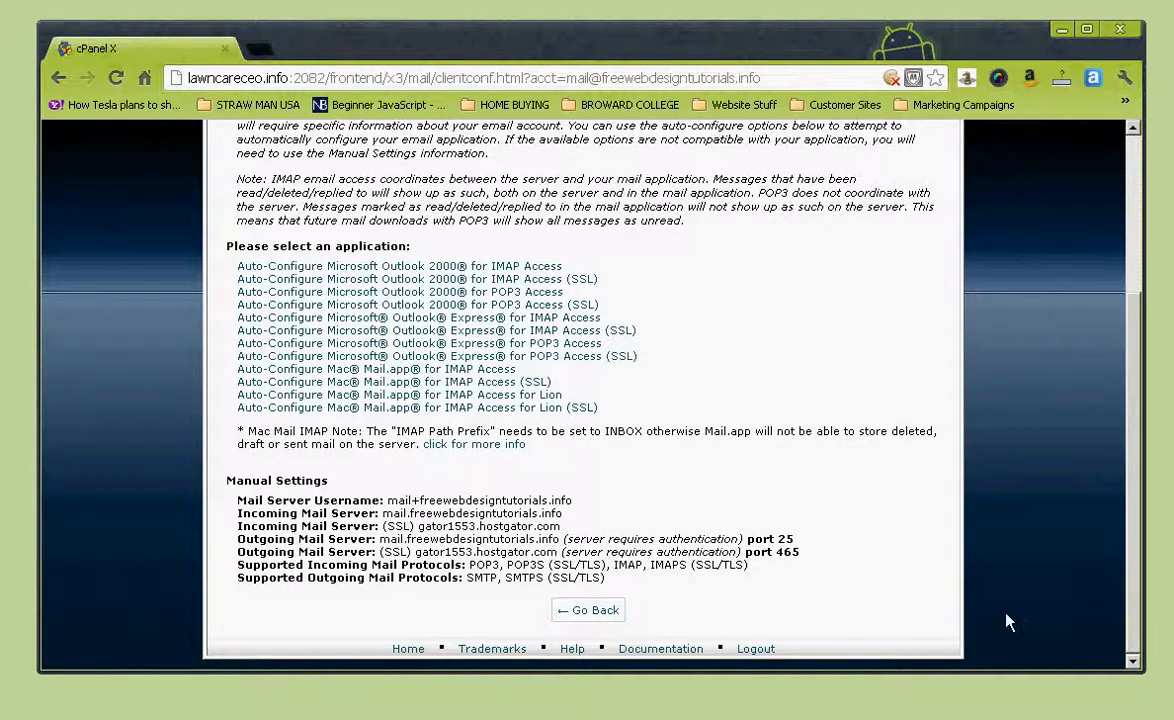
Launch Outlook 2010, dismiss the repeated mailbox login prompt, and submit it with the account password entered.
mouse_move(990, 718)
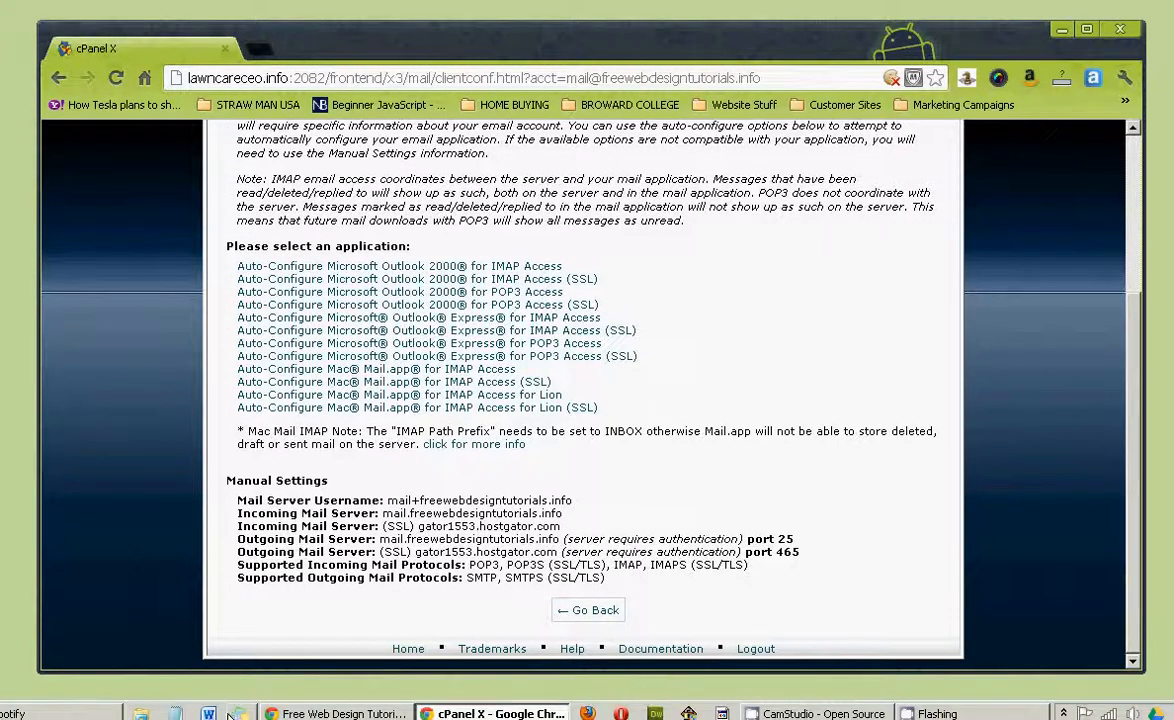
key(super)
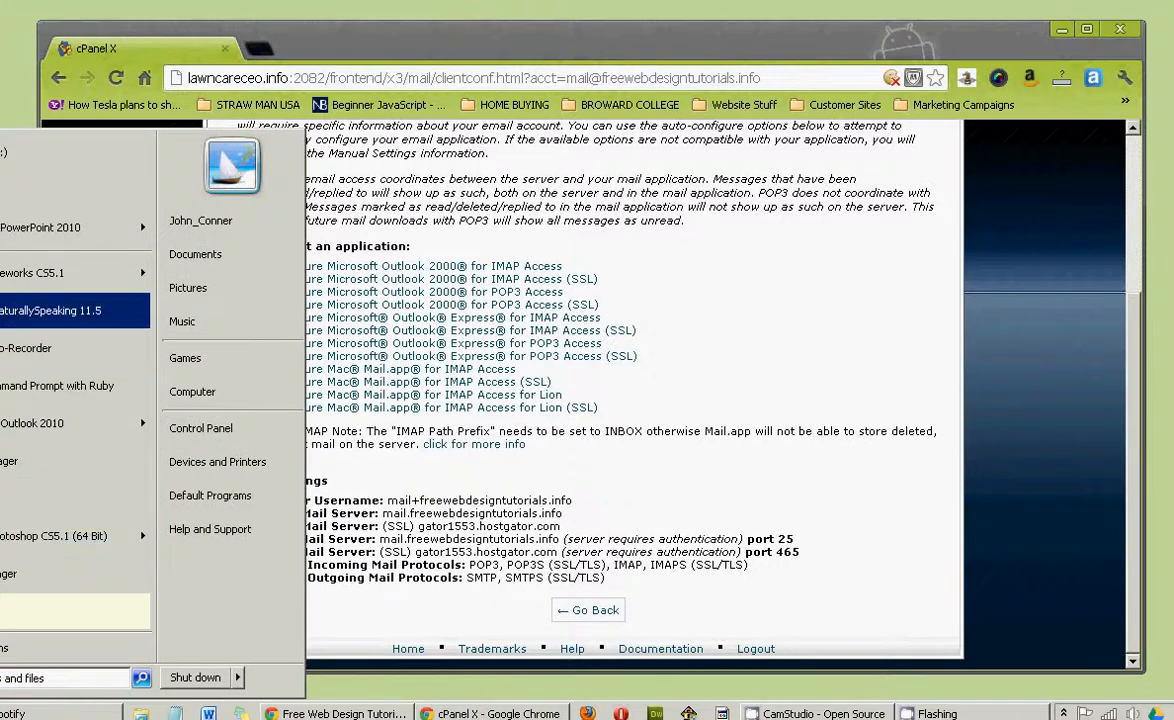
click(36, 423)
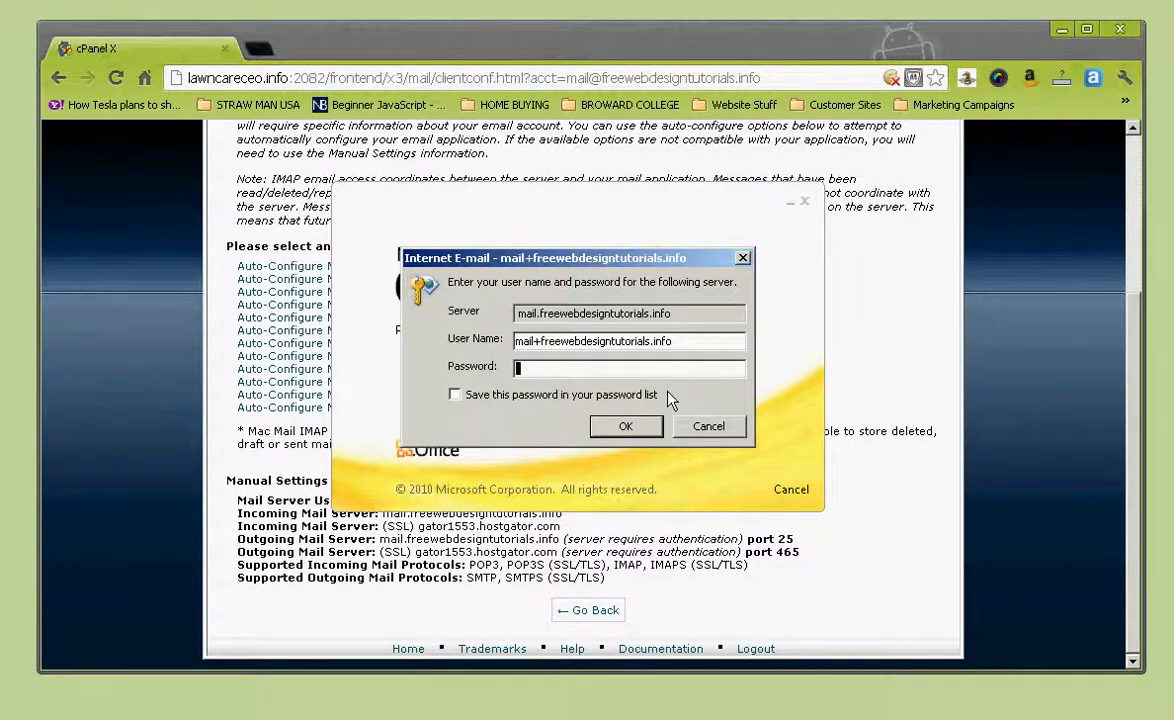
click(705, 427)
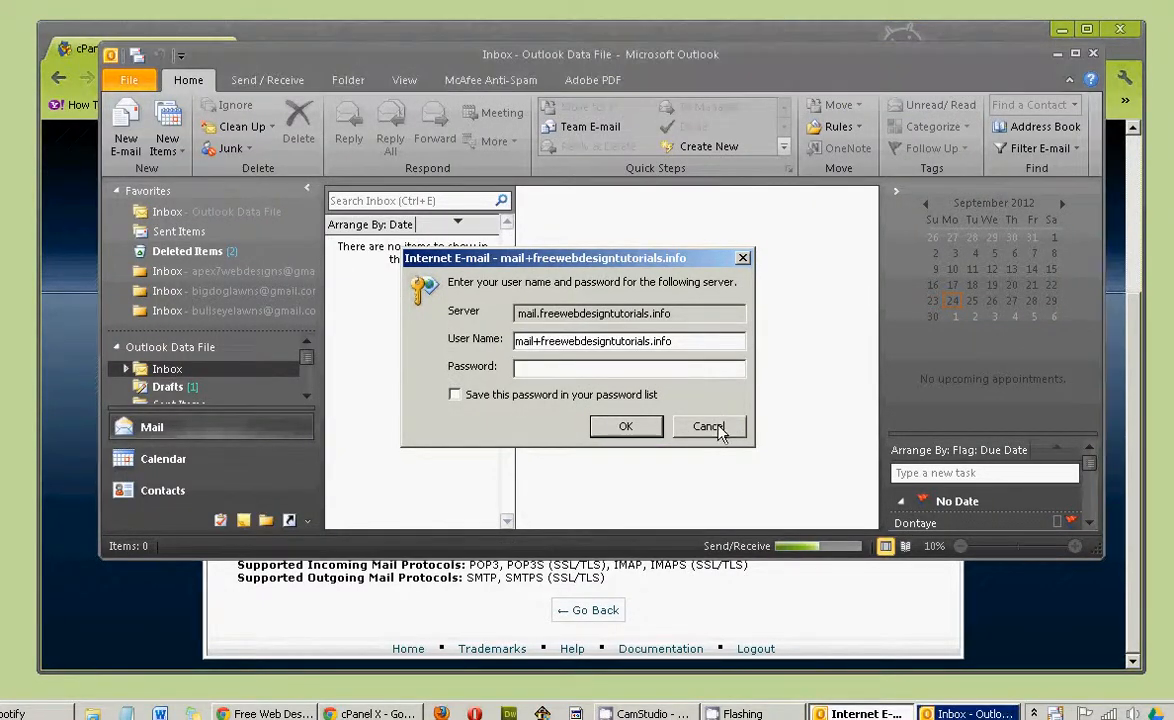
click(717, 429)
text(*****)
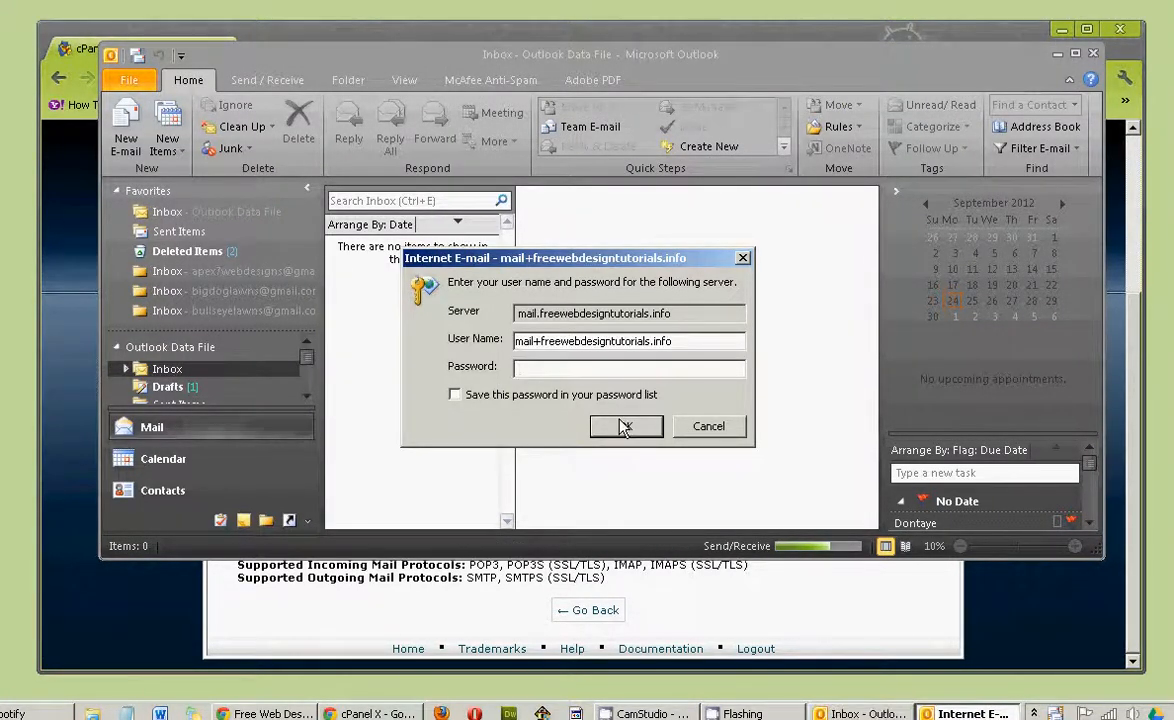
click(622, 427)
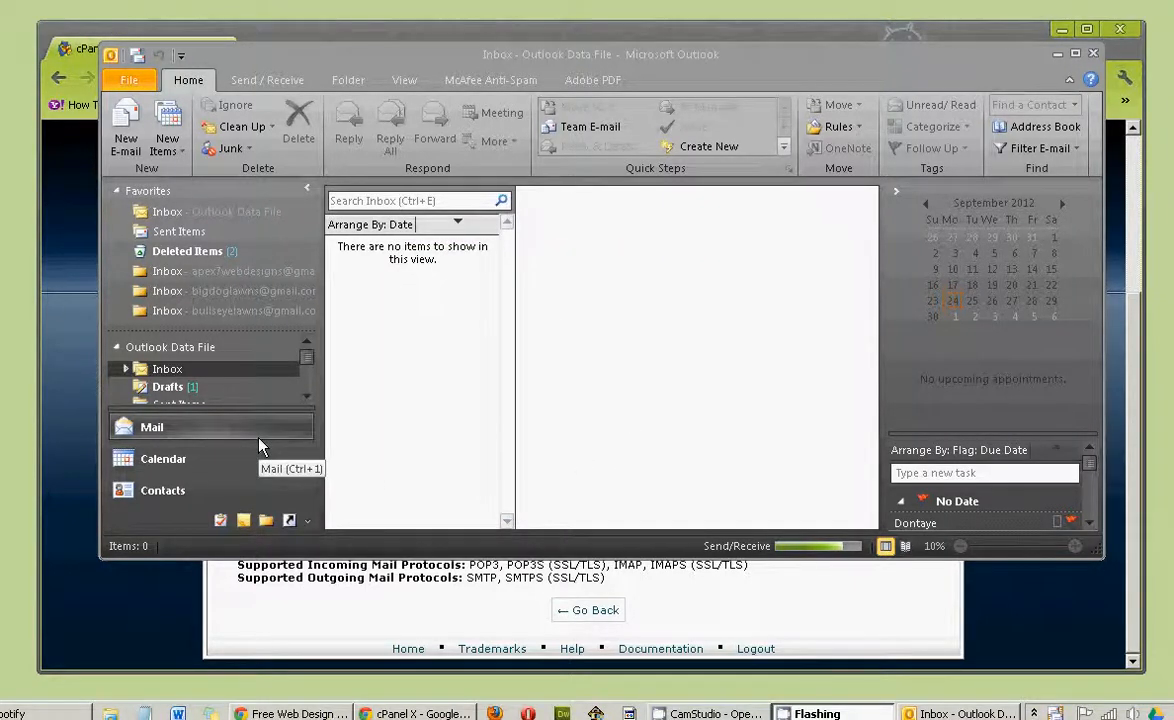
Return to the control panel in the browser and review the mail client configuration instructions, auto-configure options and manual settings.
click(742, 611)
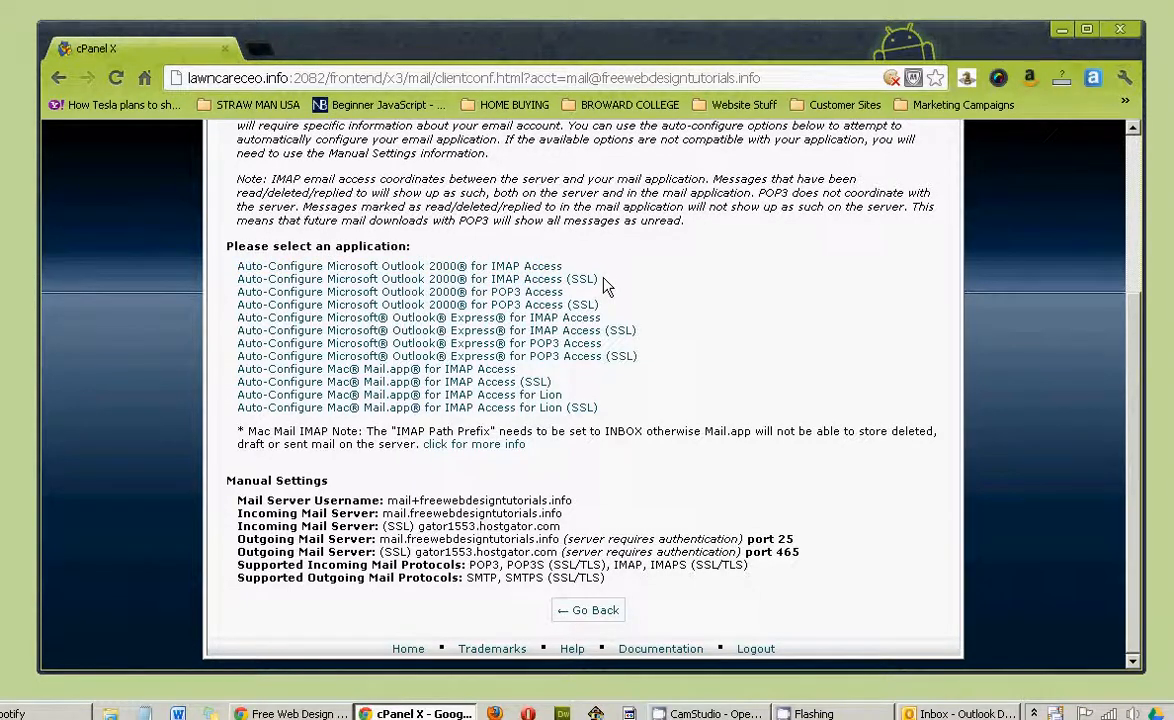
scroll(704, 368, up, 3)
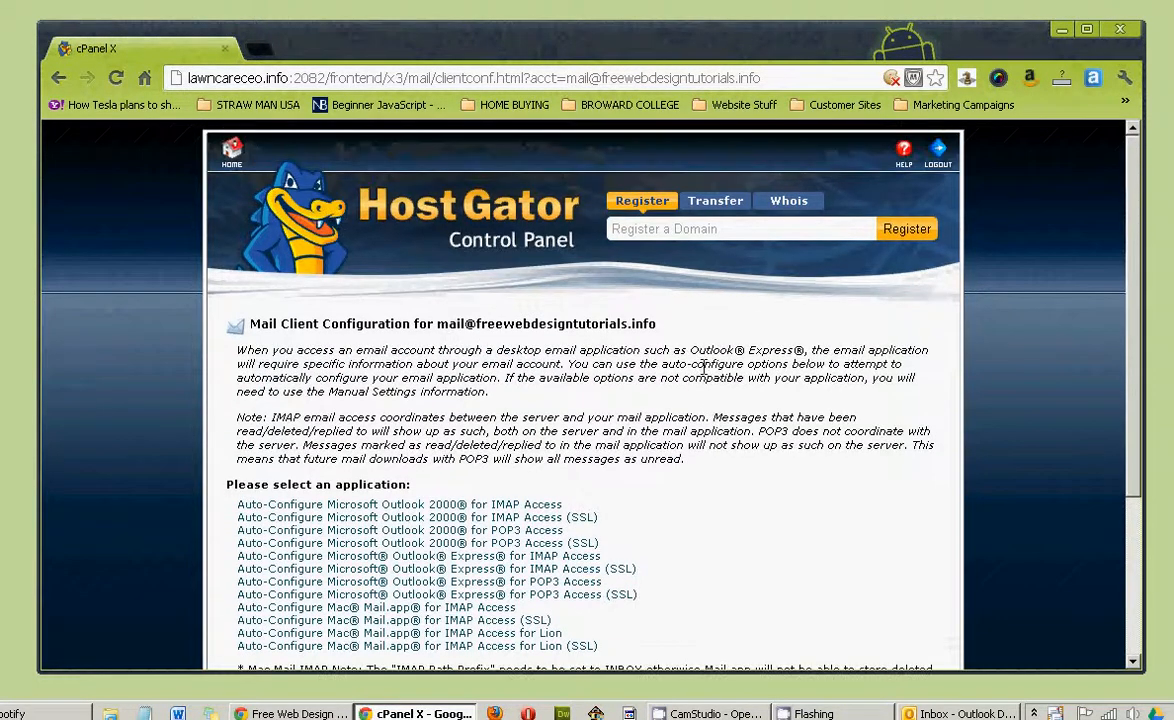
scroll(700, 373, down, 3)
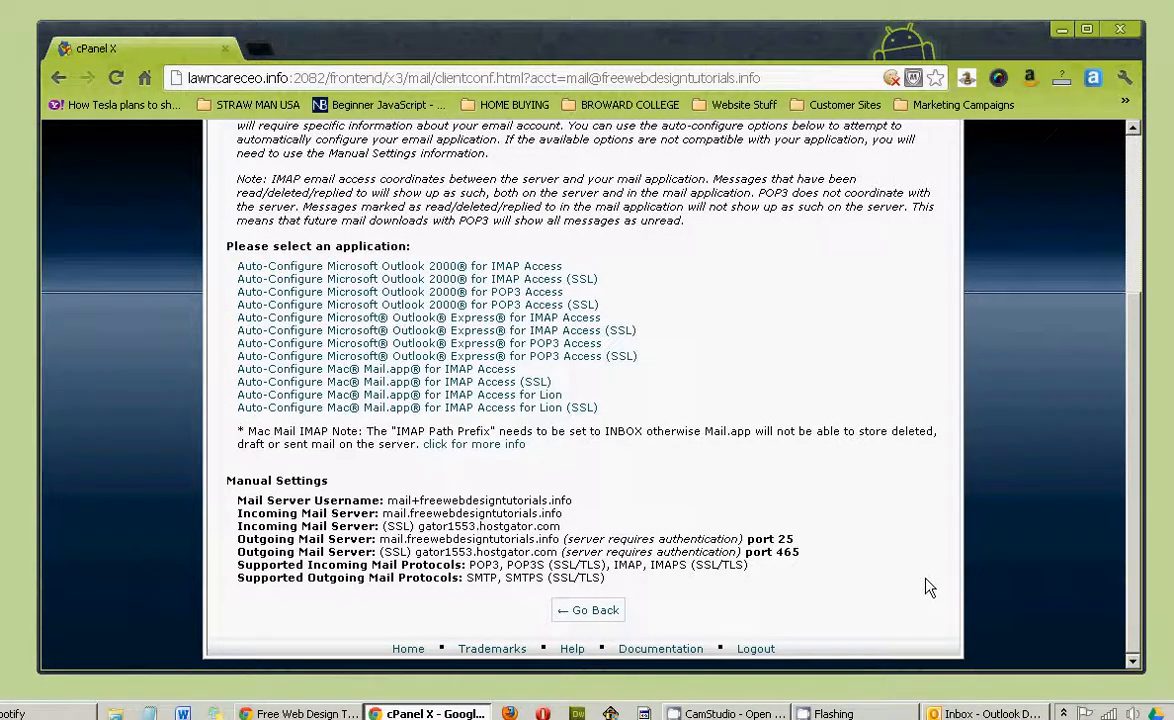
Switch to Outlook and start adding a new account with manually configured server settings and the Internet E-mail service.
click(958, 713)
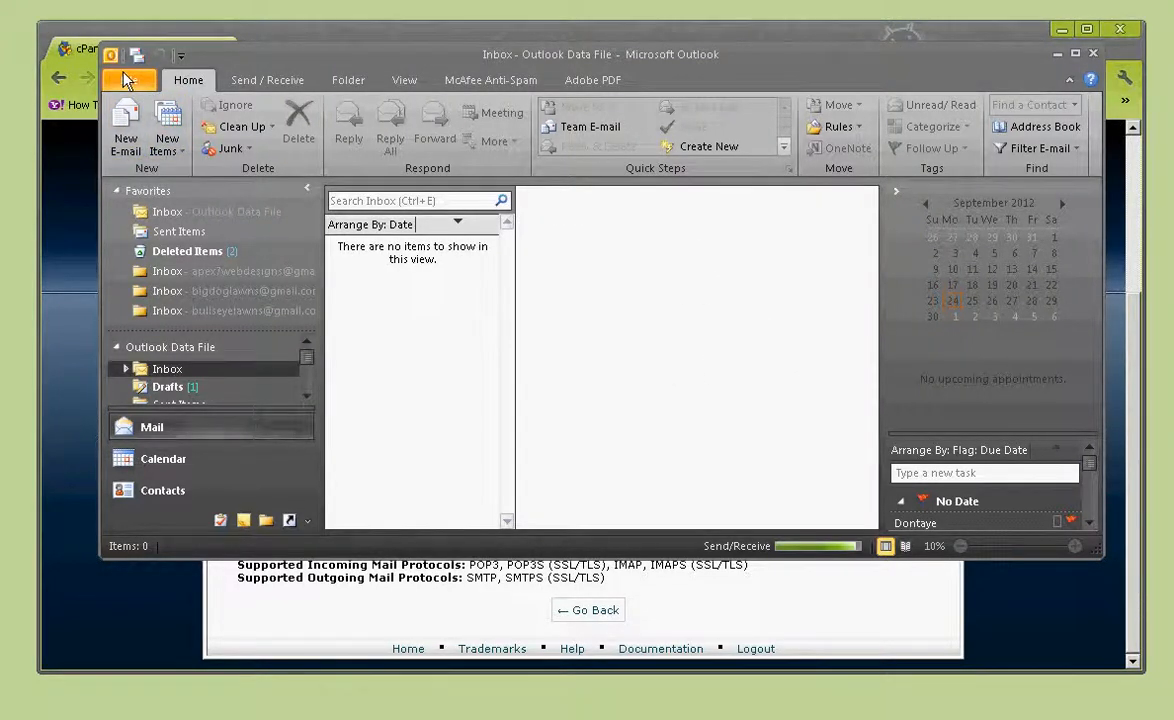
drag(452, 66, 401, 52)
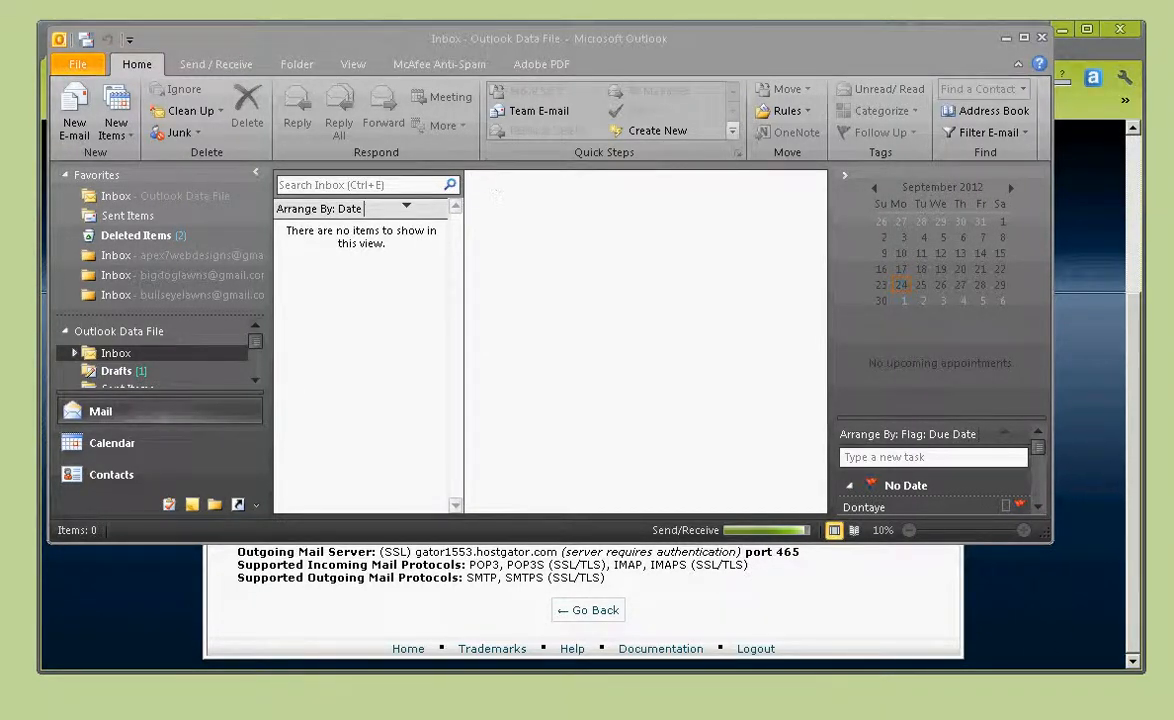
click(80, 64)
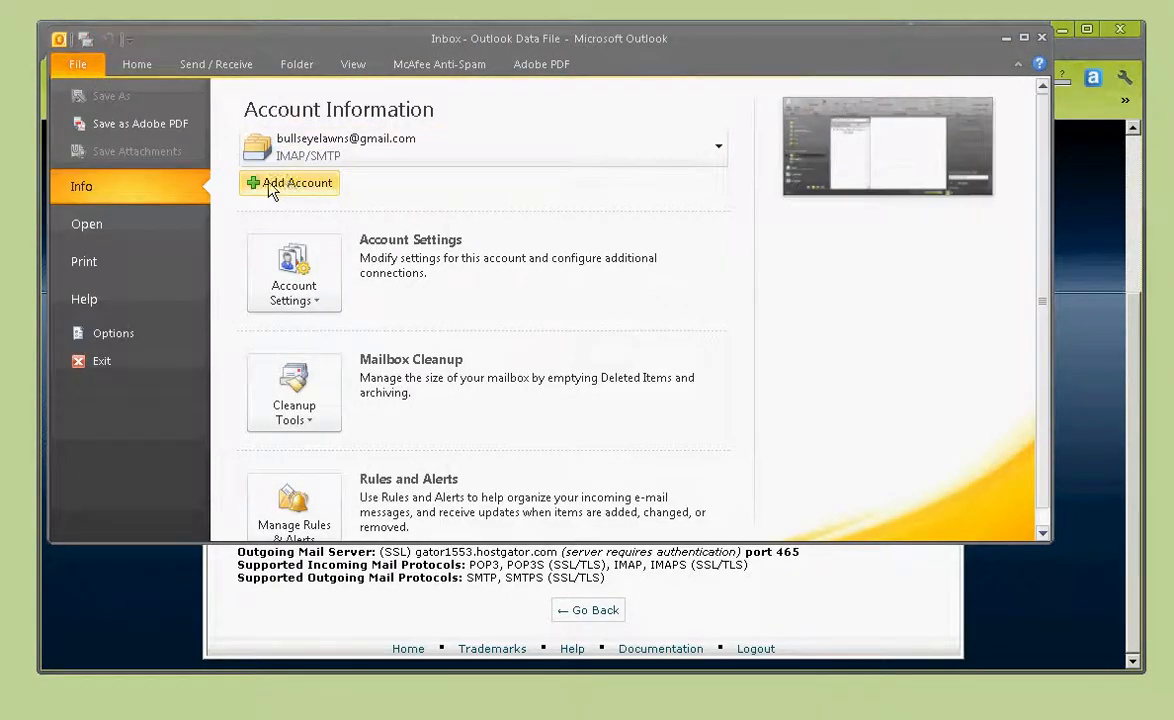
click(274, 186)
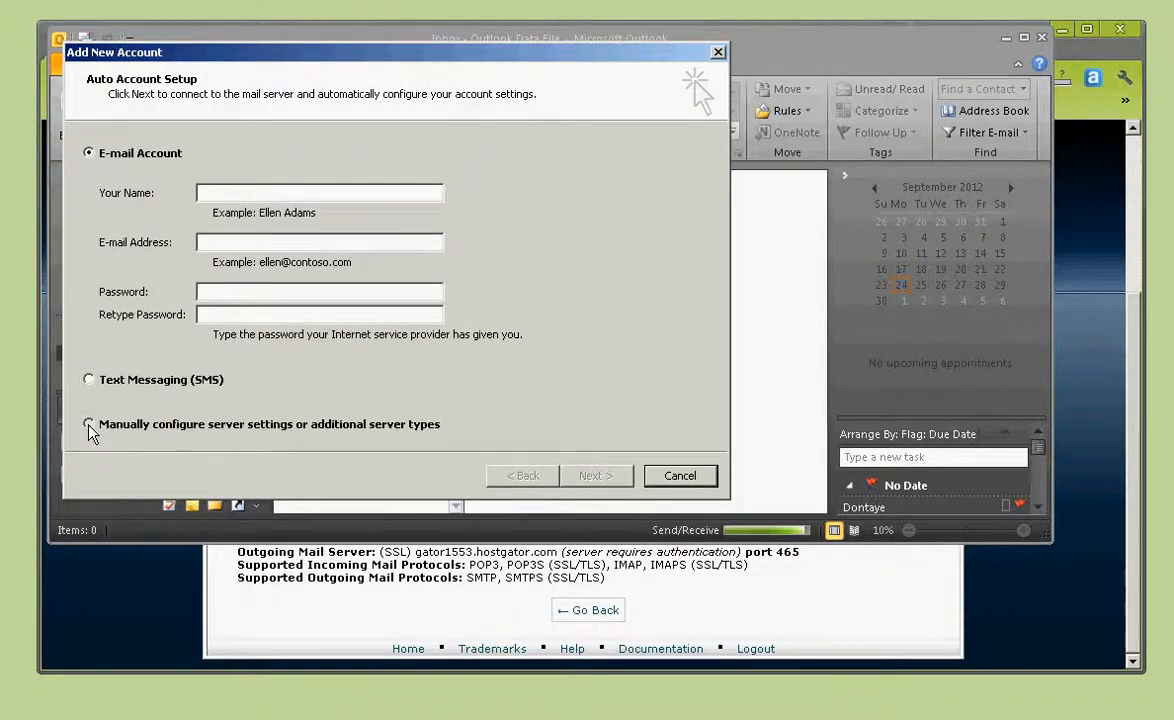
click(89, 425)
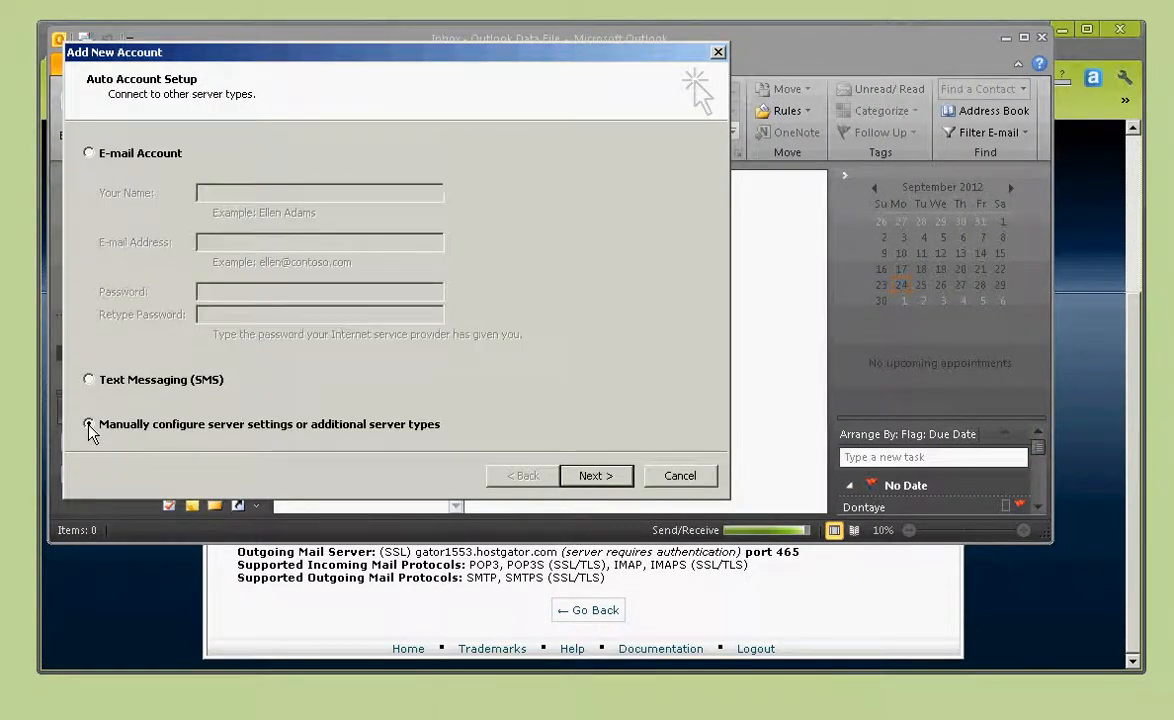
click(595, 476)
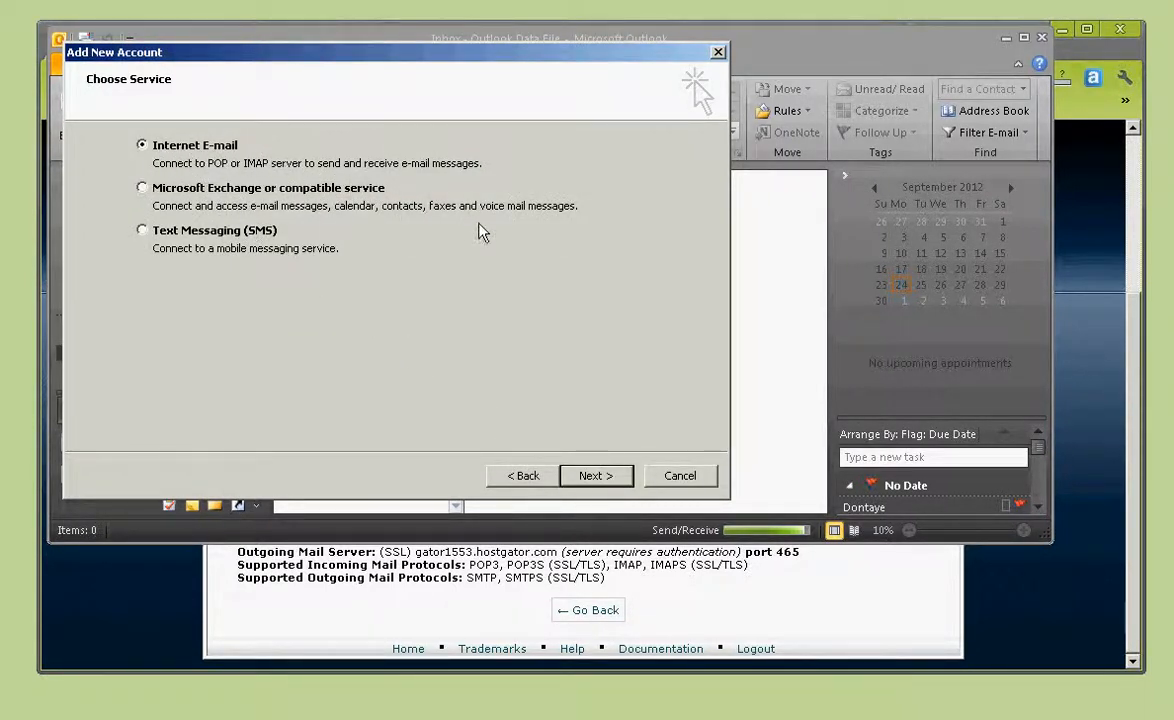
click(597, 476)
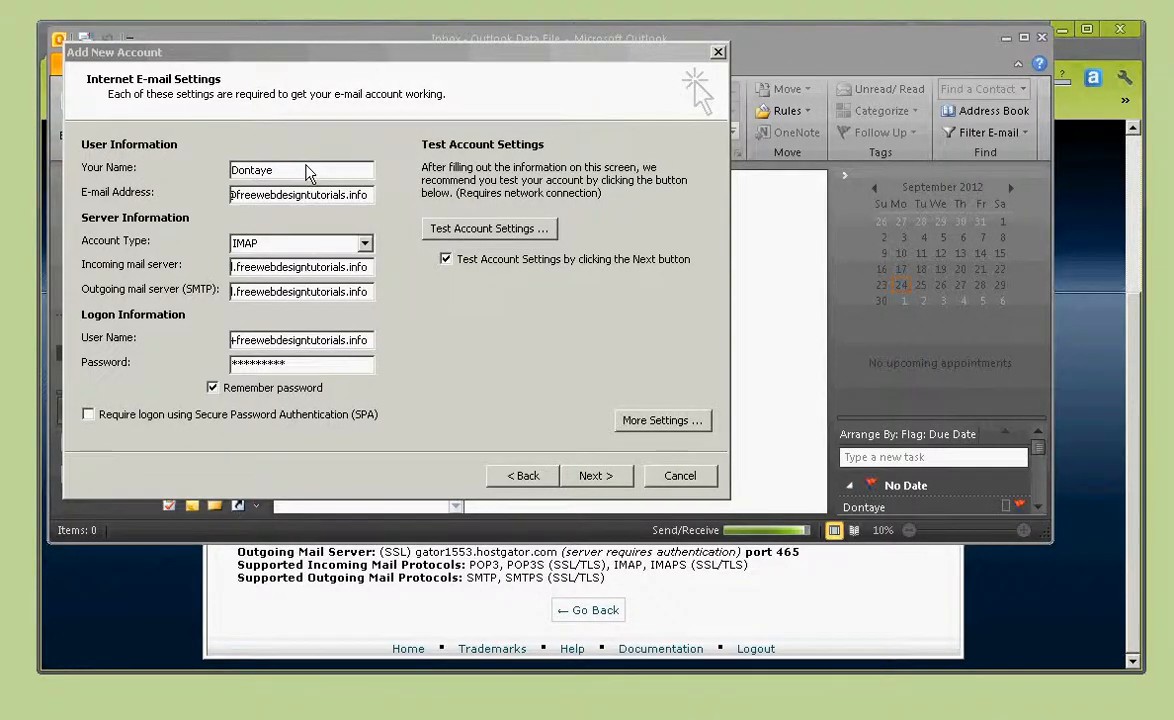
Check the new account's name, e-mail address, account type options and incoming mail server, keeping the type as IMAP.
click(283, 168)
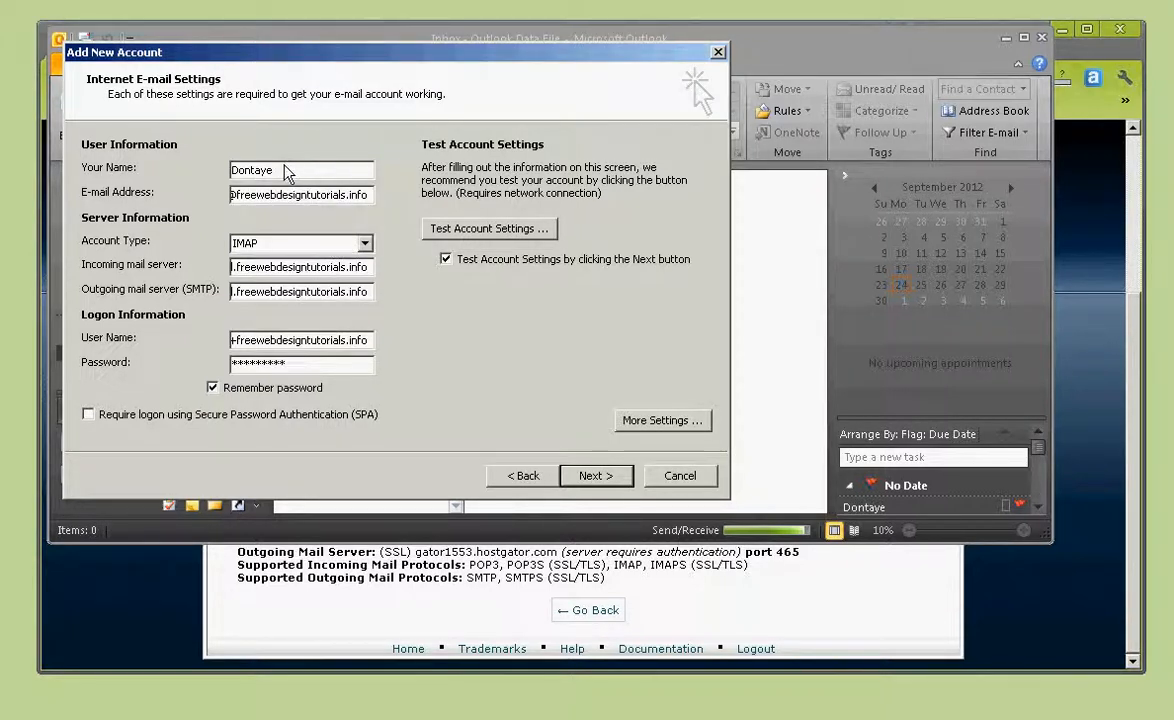
drag(276, 172, 139, 153)
click(279, 198)
key(Home)
key(End)
click(358, 242)
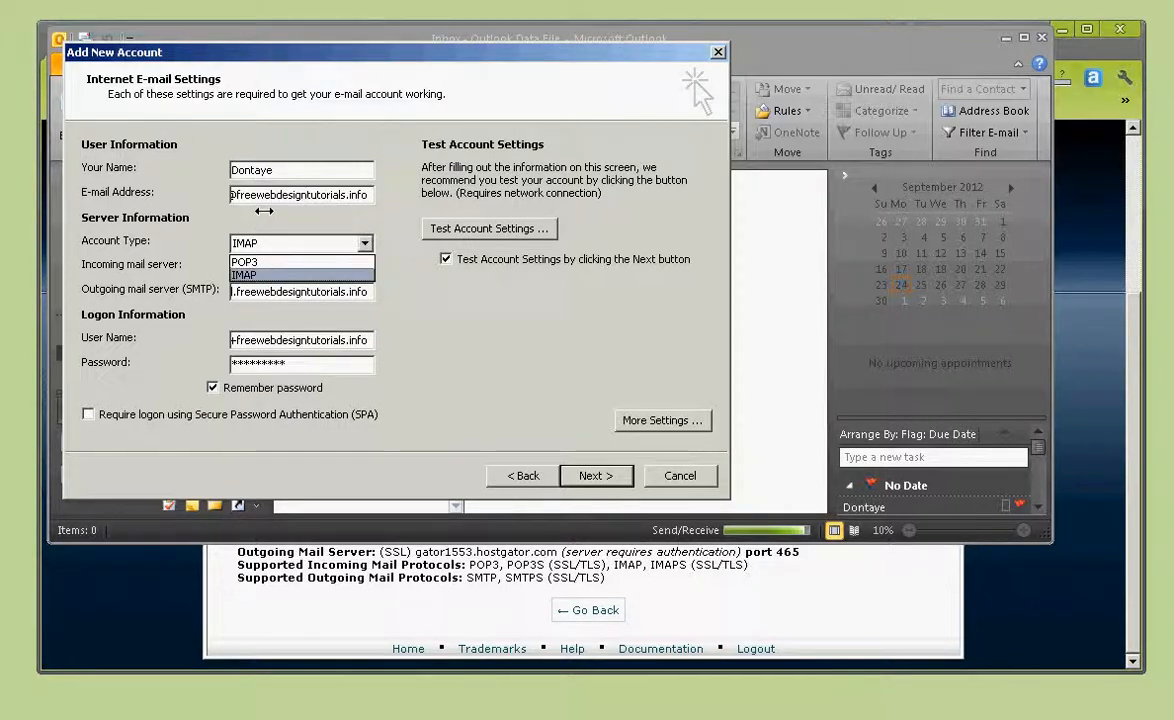
click(261, 214)
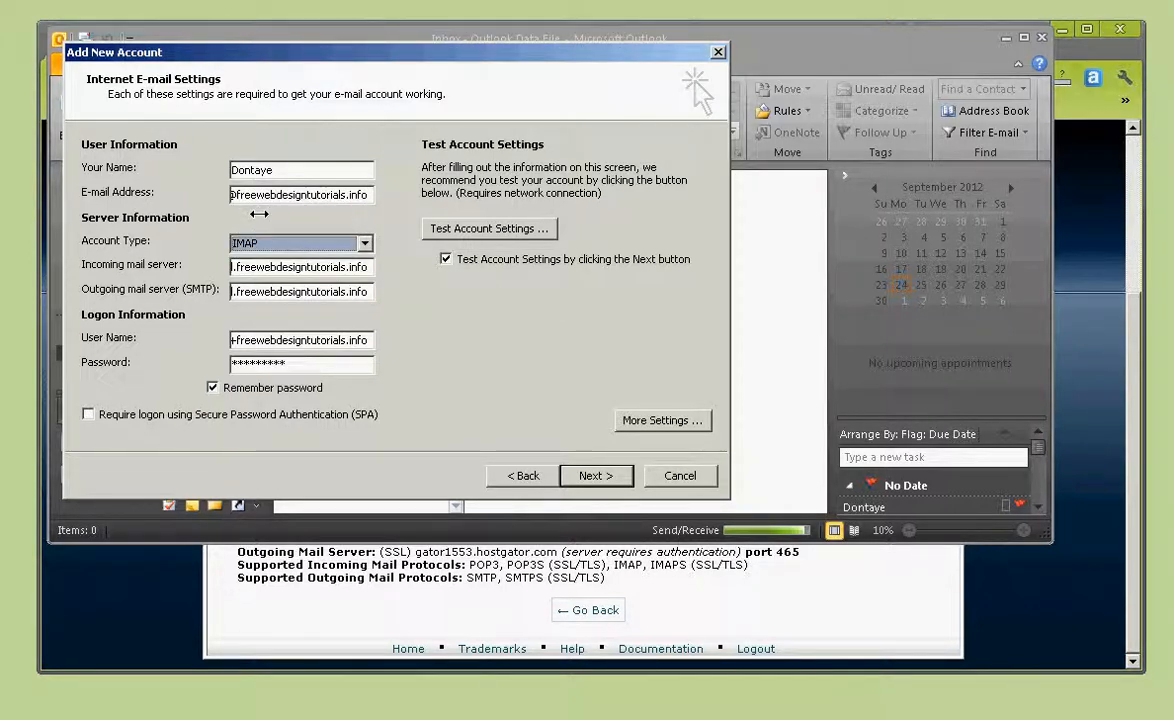
click(261, 268)
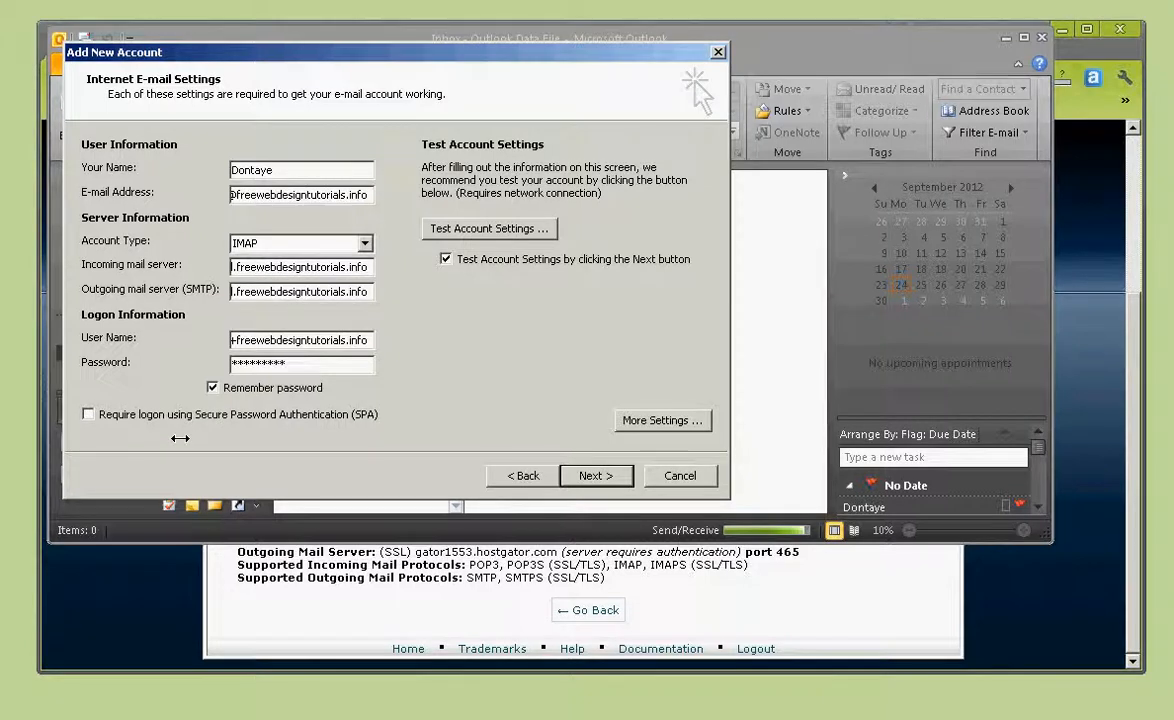
key(Home)
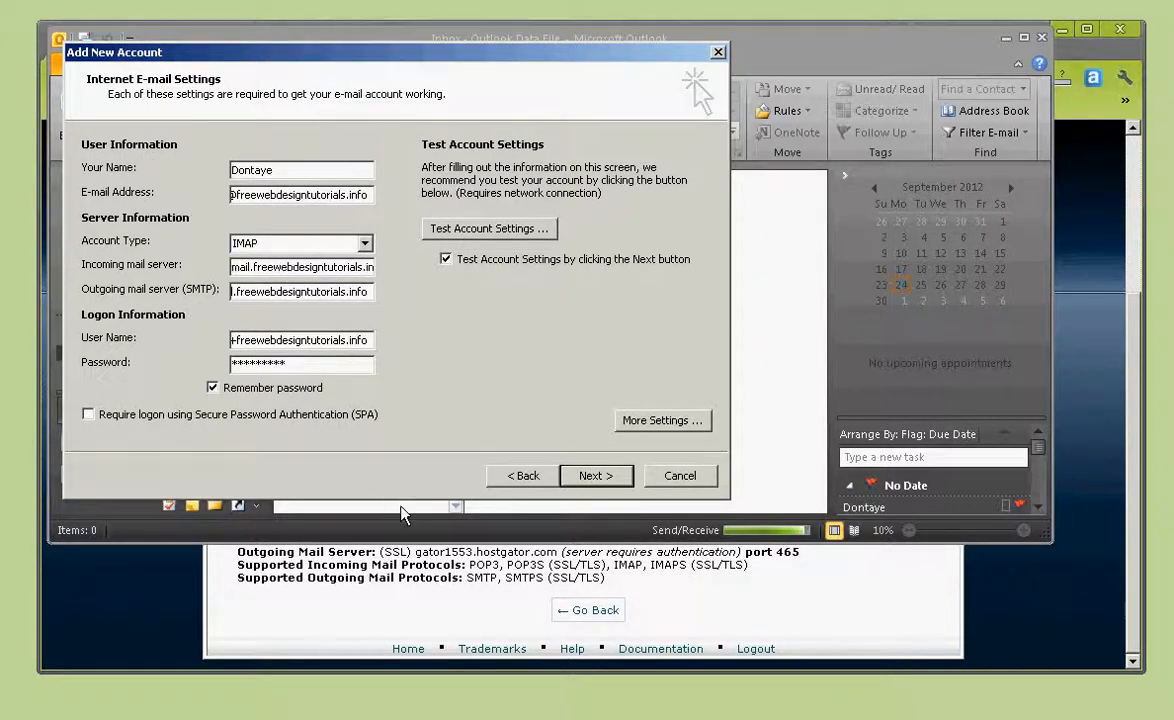
Compare the incoming and outgoing mail servers, including the SSL hosts, in the control panel's manual settings with the Outlook account form.
click(461, 580)
drag(237, 513, 568, 518)
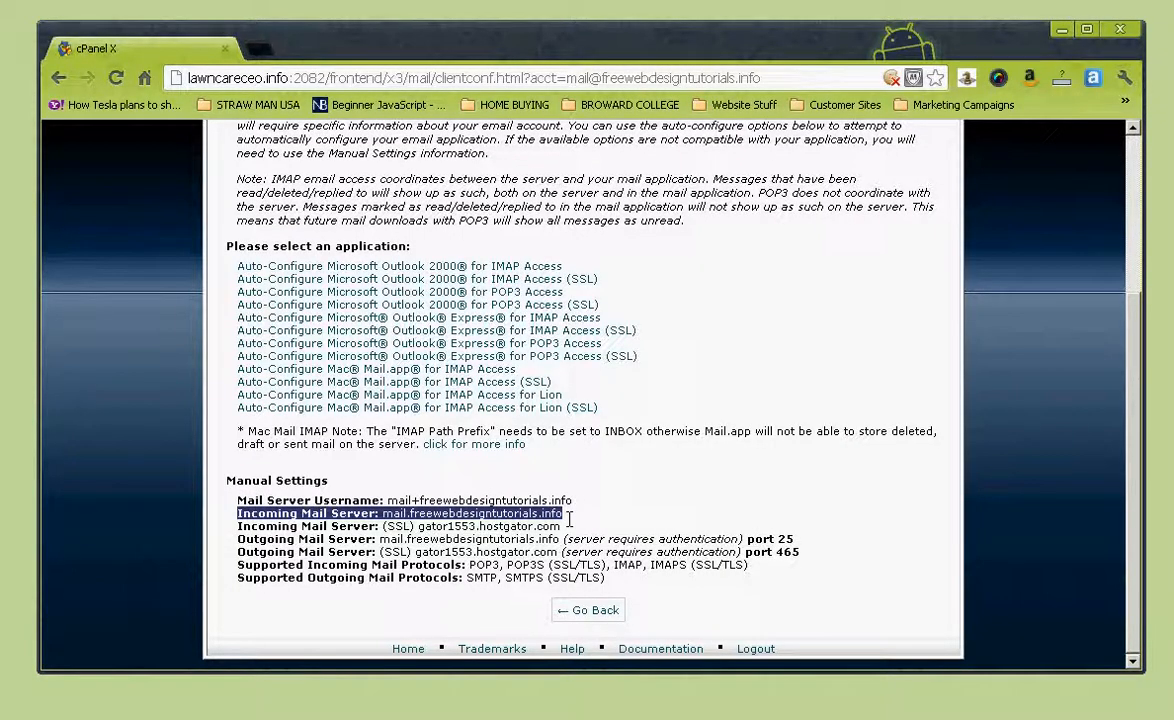
click(549, 547)
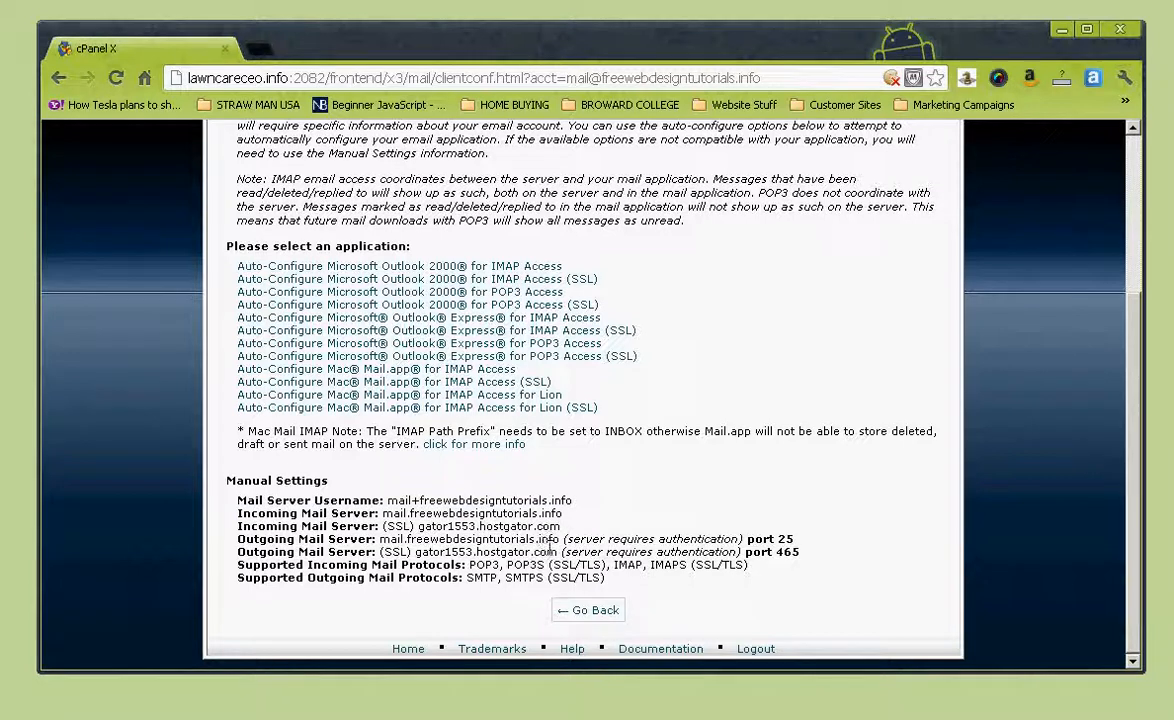
drag(560, 539, 386, 540)
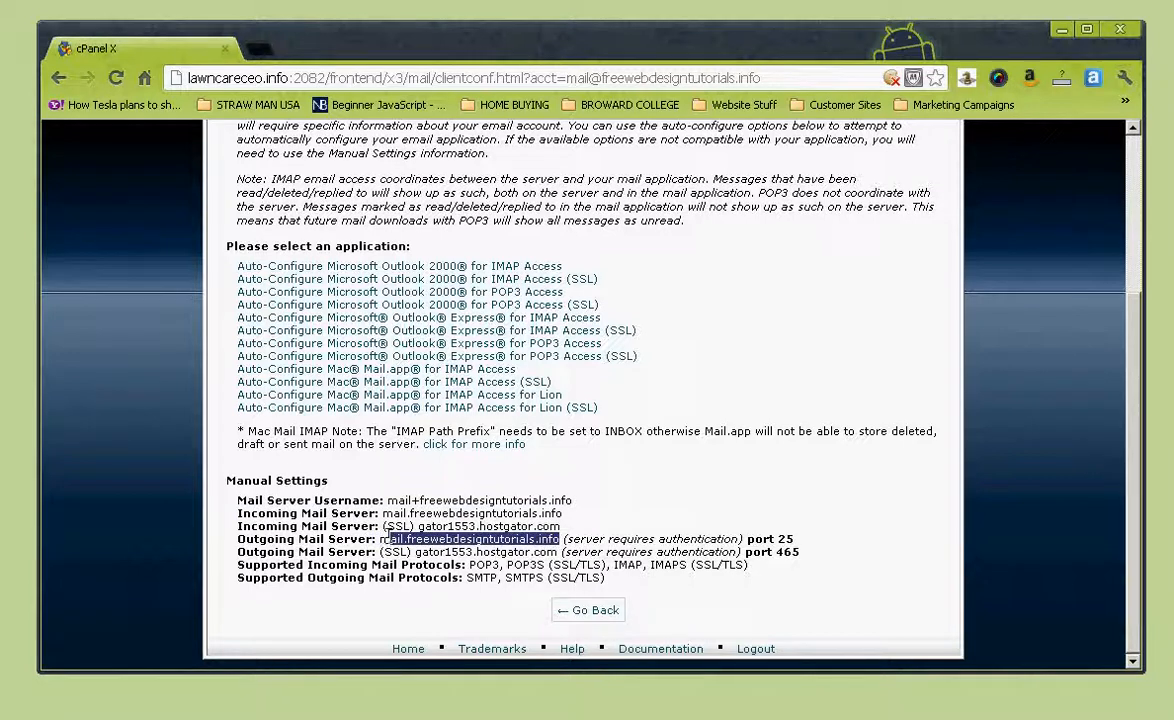
drag(418, 526, 456, 527)
click(582, 528)
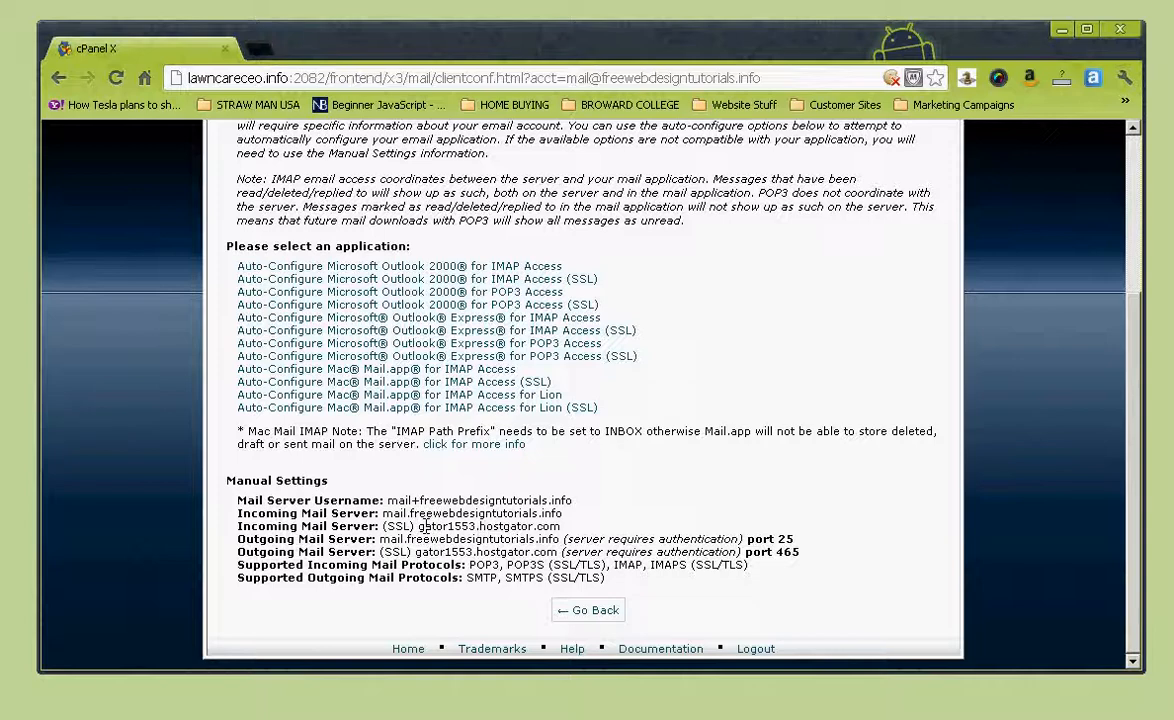
drag(431, 526, 592, 513)
click(579, 532)
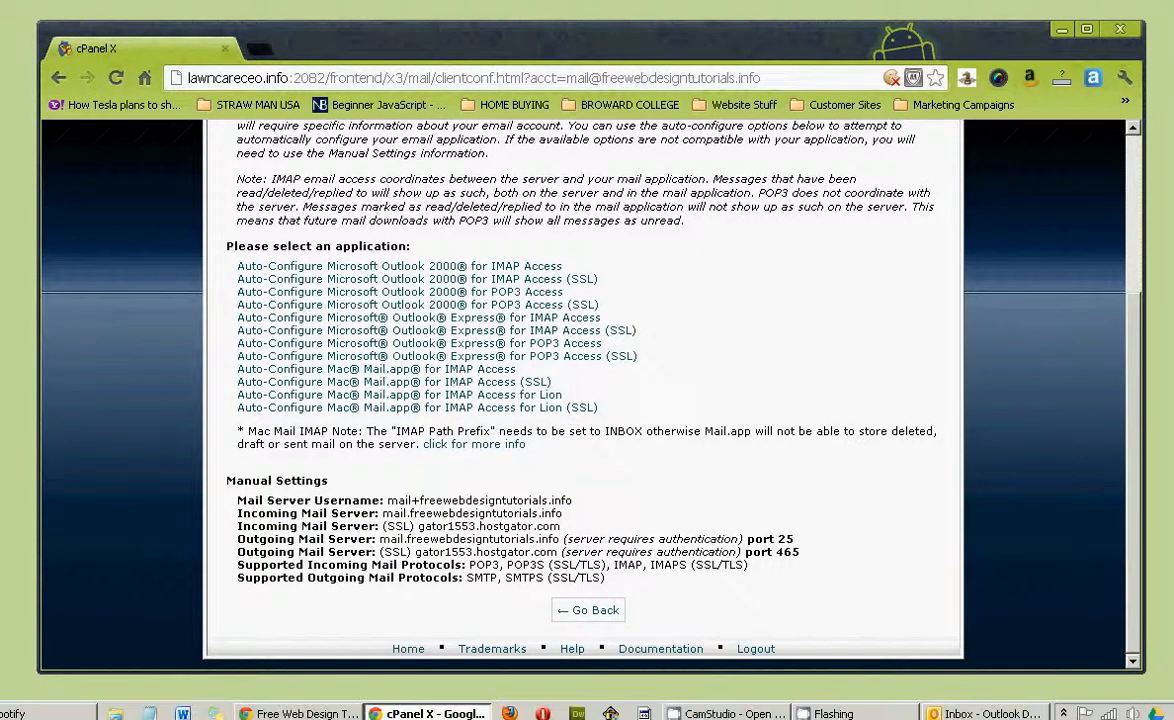
click(935, 714)
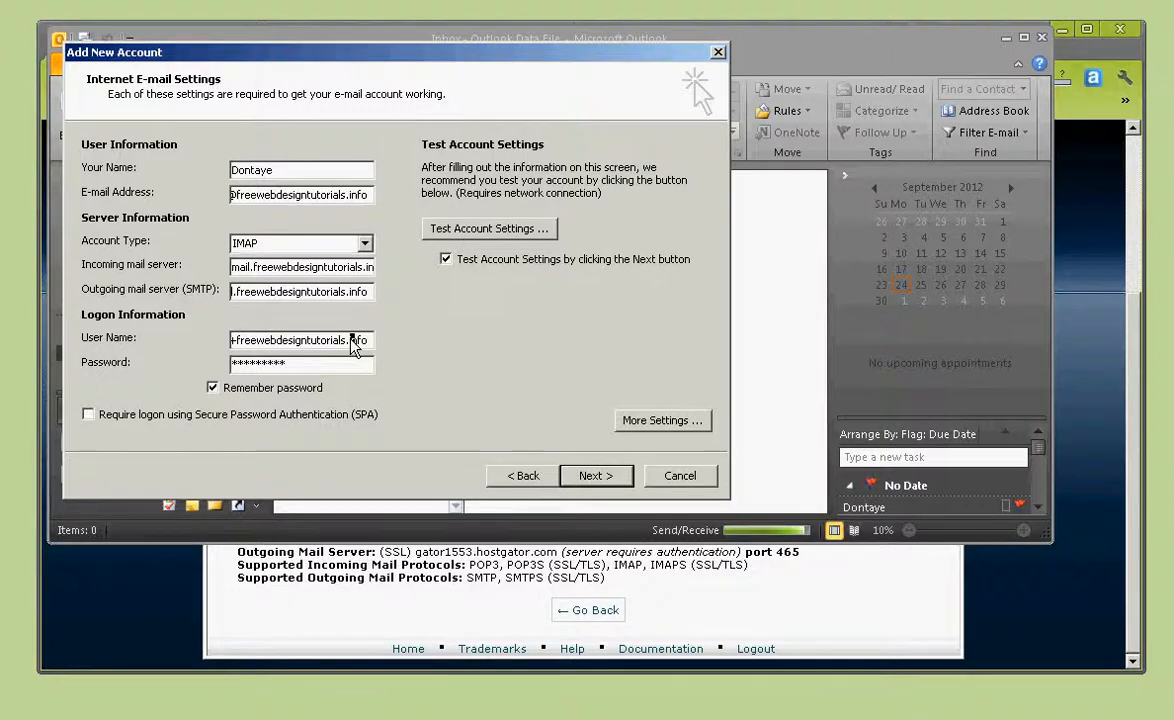
Compare the mail server username in the control panel's manual settings with the user name in the Outlook account form.
click(524, 597)
drag(389, 500, 600, 495)
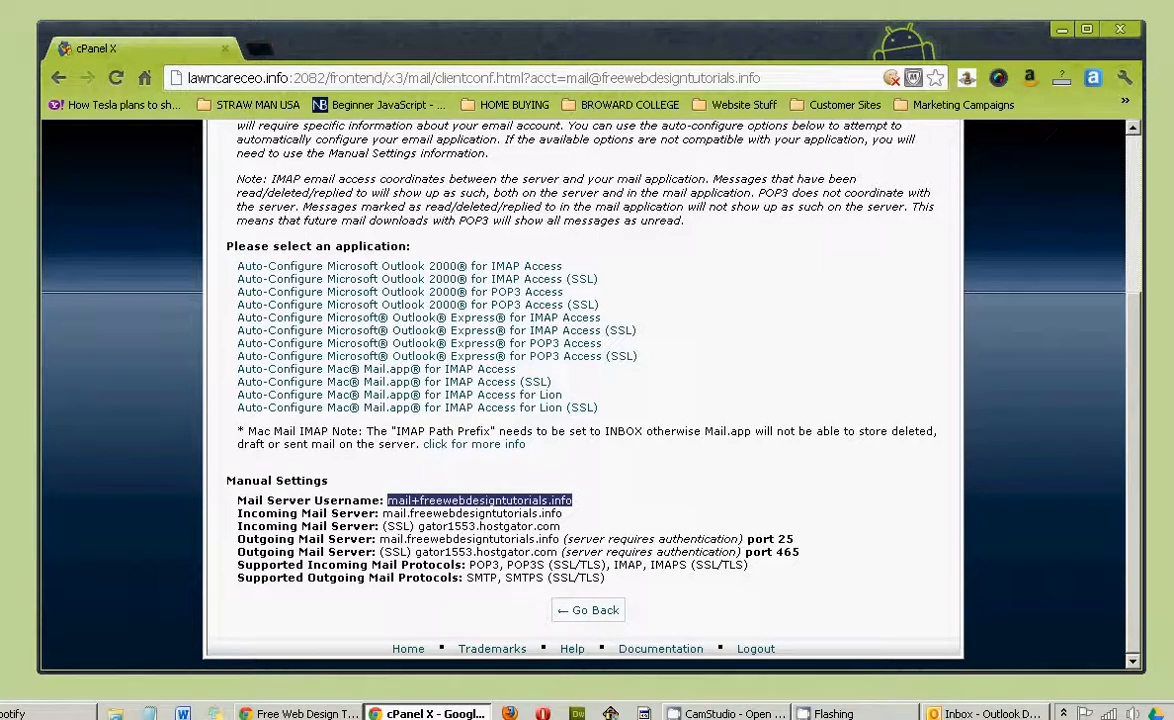
click(1105, 712)
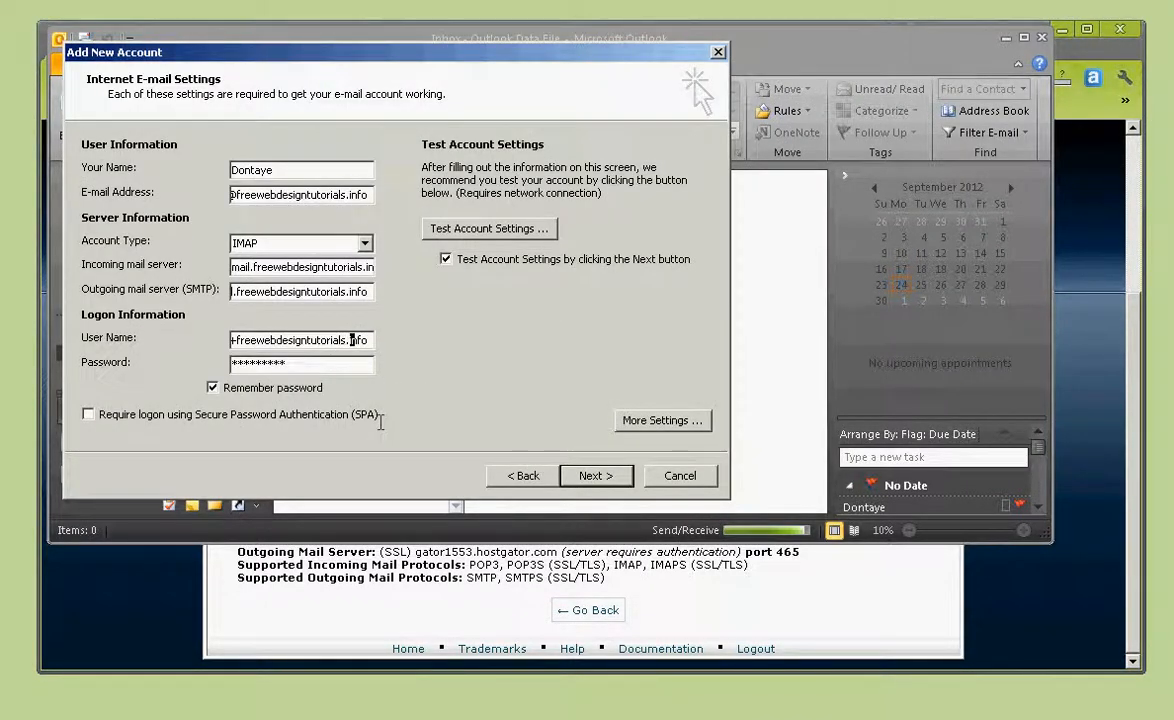
key(Home)
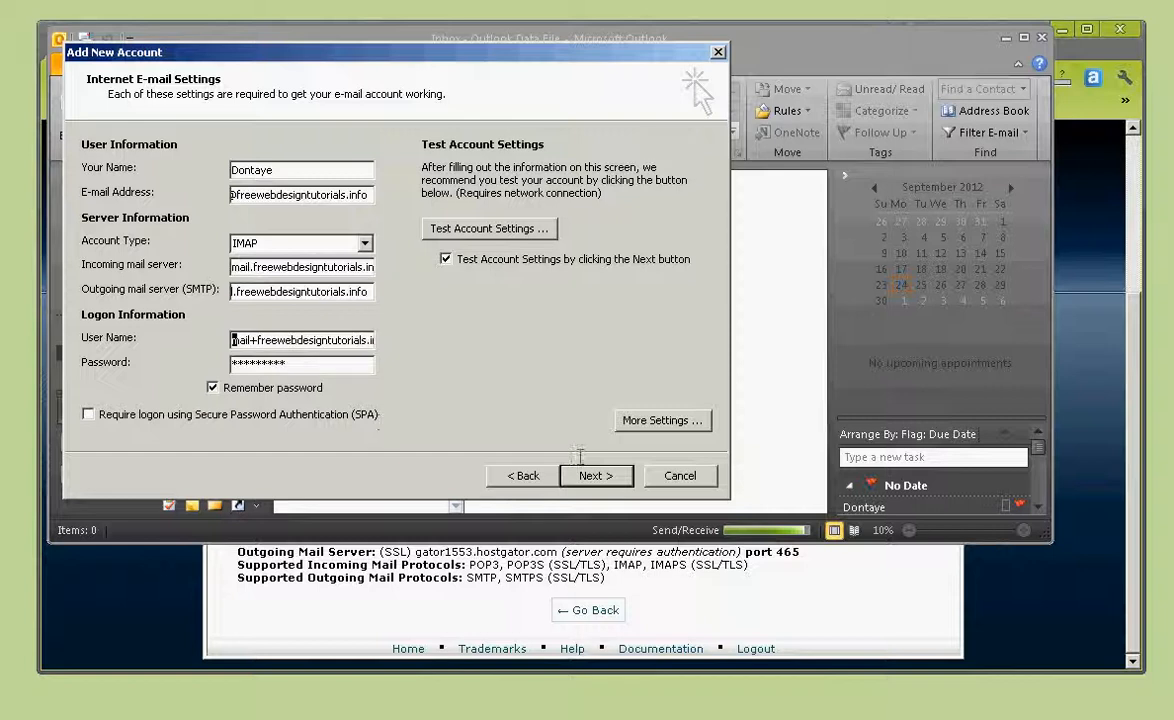
Locate the password change option for the mailbox in the control panel's email accounts list and return to the Outlook account form.
click(326, 365)
click(363, 612)
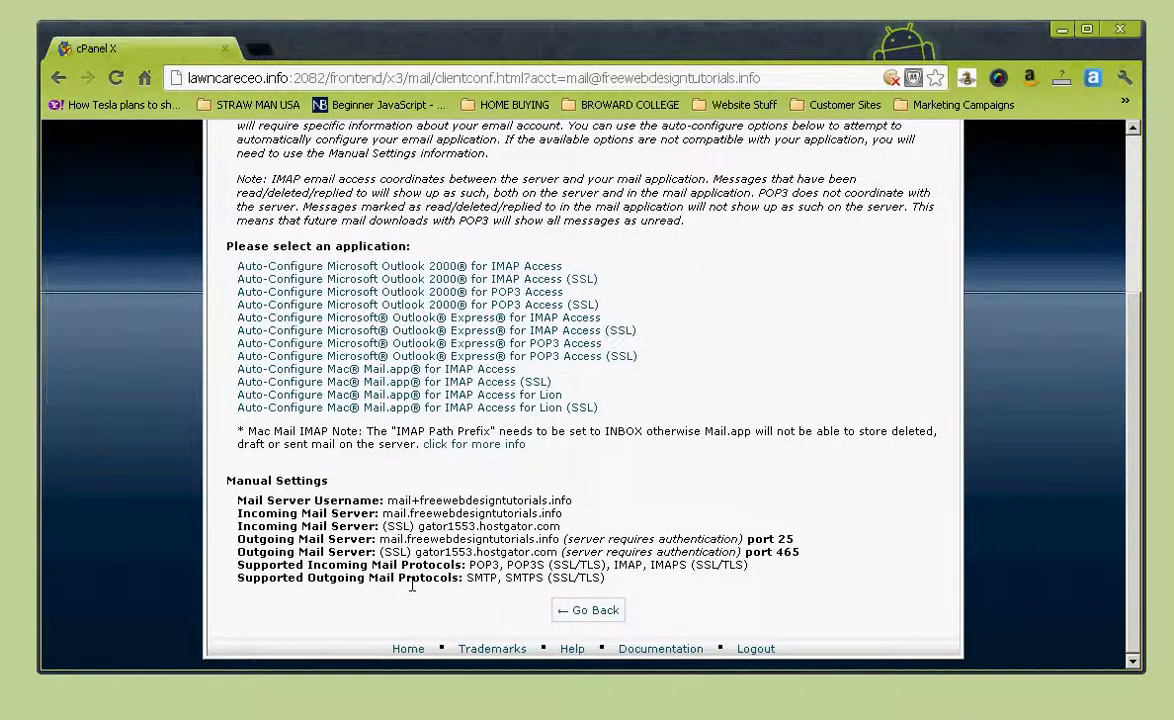
click(598, 612)
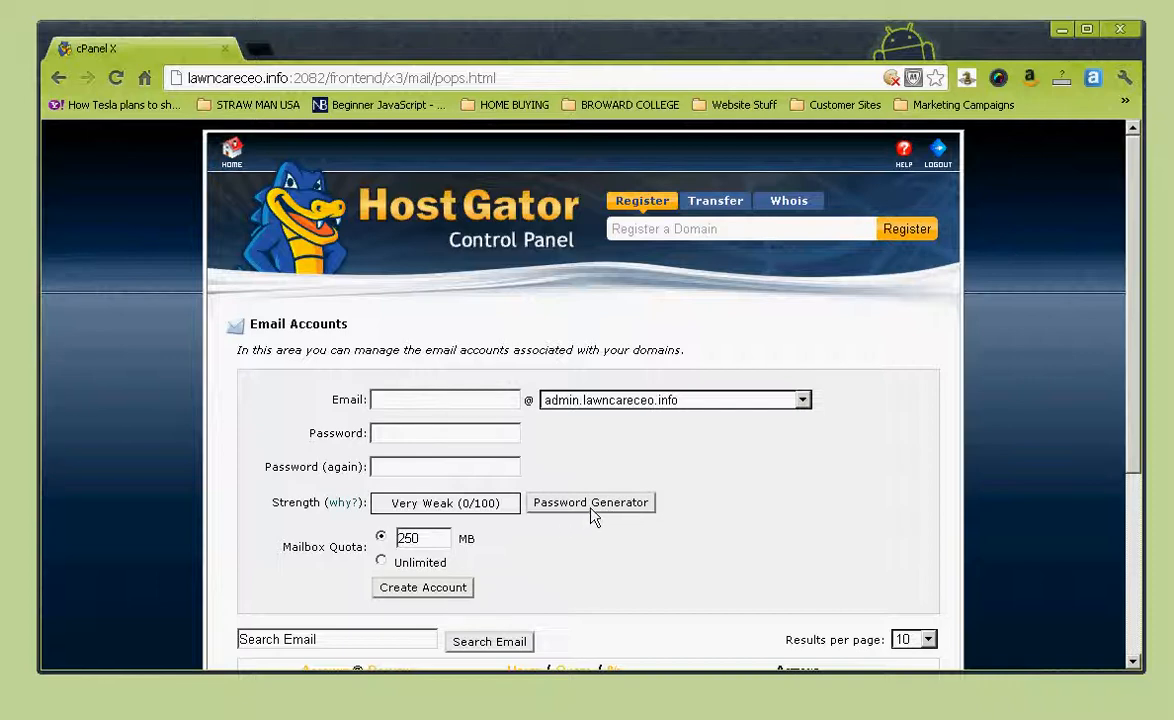
scroll(600, 480, down, 3)
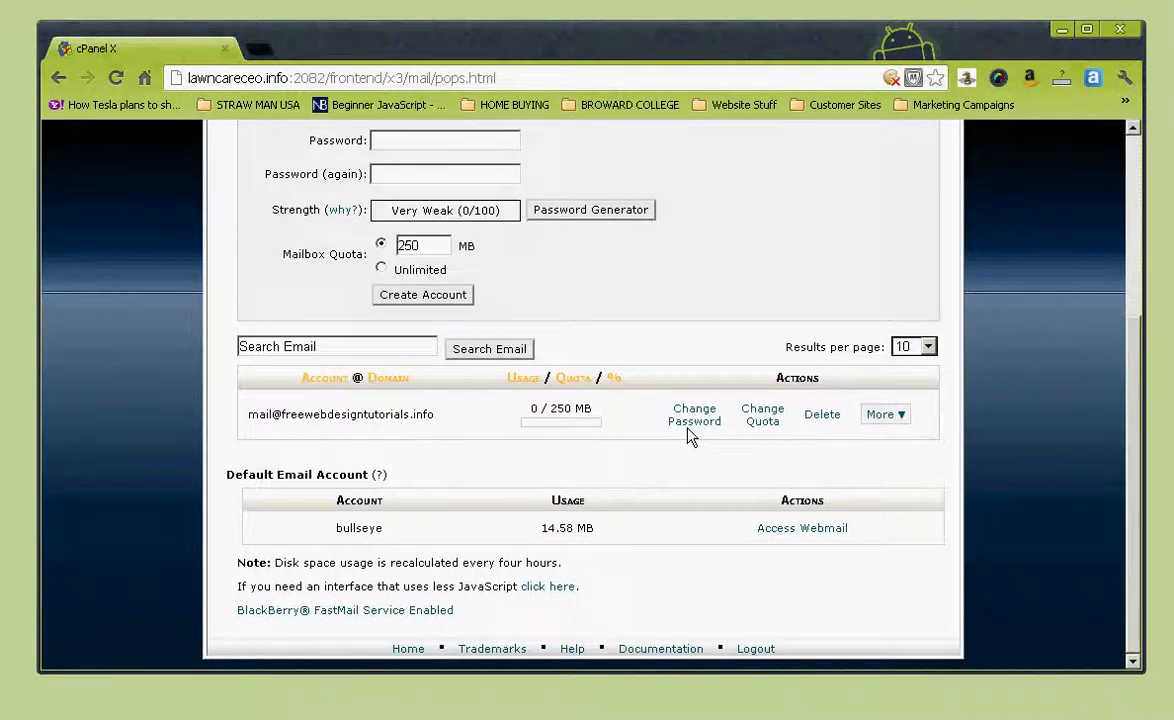
mouse_move(650, 718)
click(1045, 713)
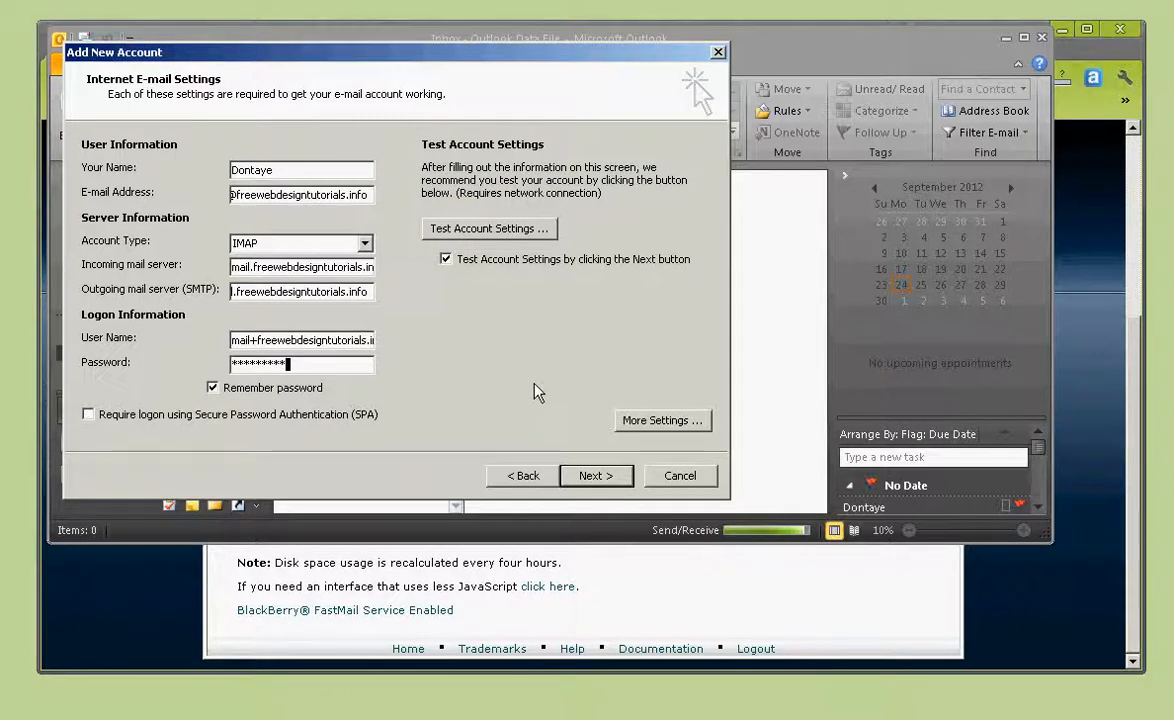
Run the account settings test, and set the outgoing server (SMTP) port to 26 in the account's advanced settings.
click(604, 479)
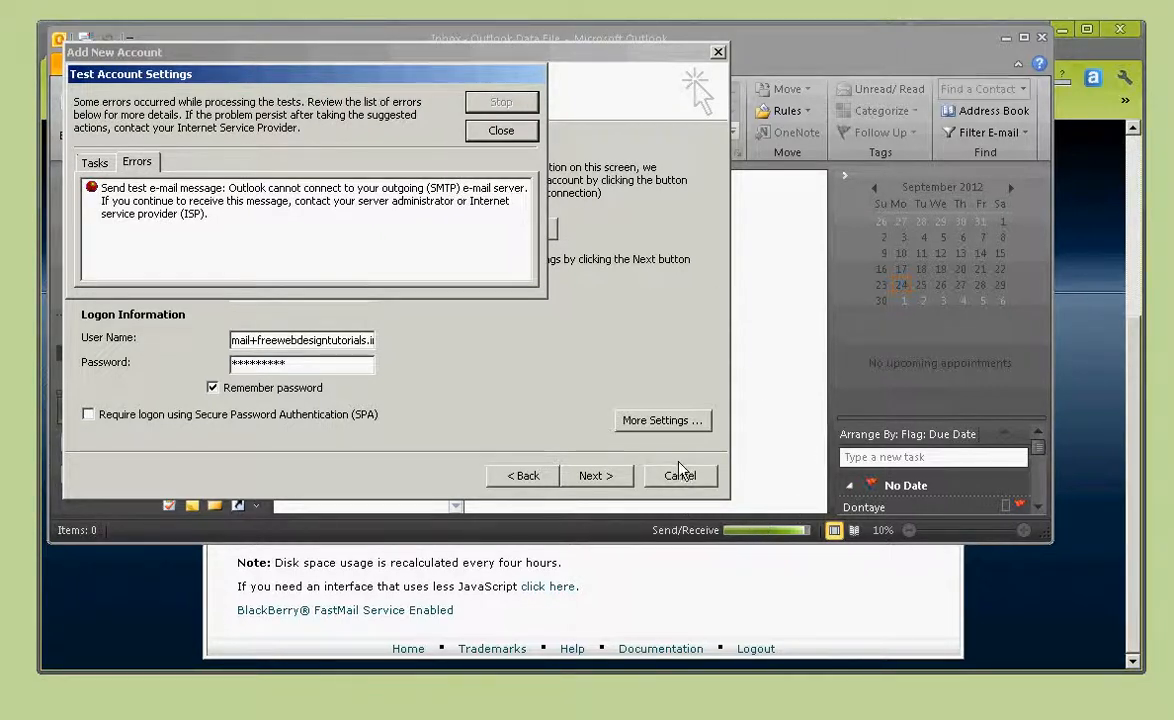
click(506, 131)
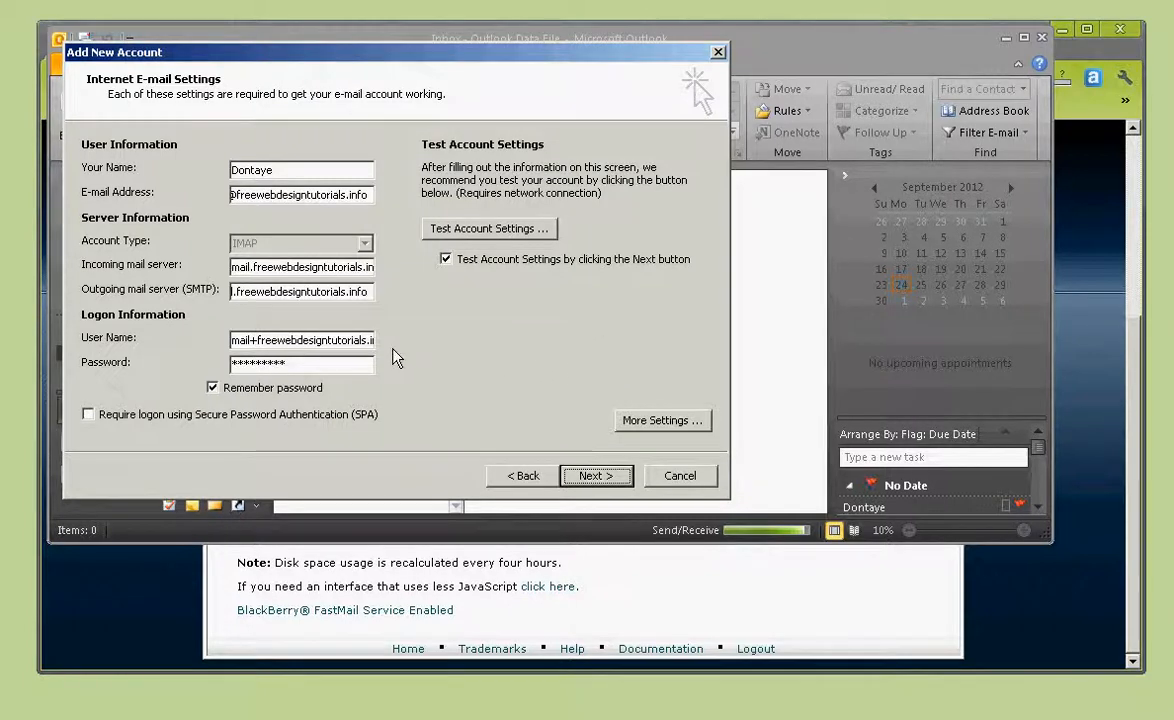
click(351, 342)
click(647, 421)
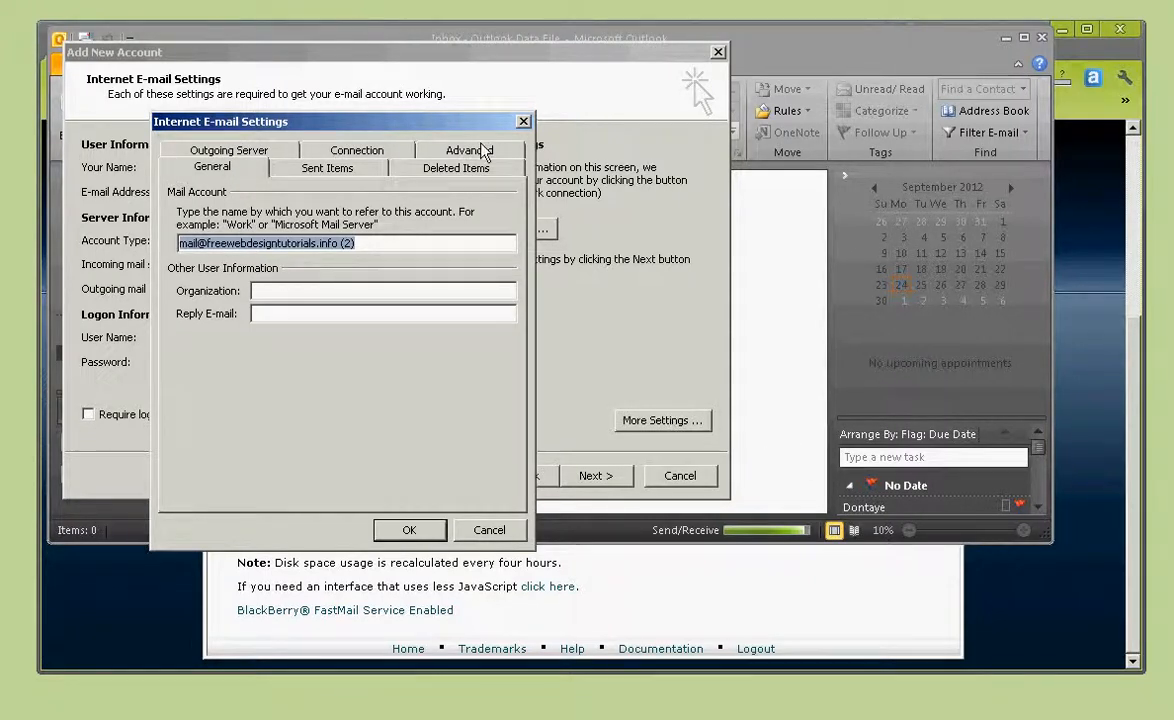
click(455, 149)
click(318, 263)
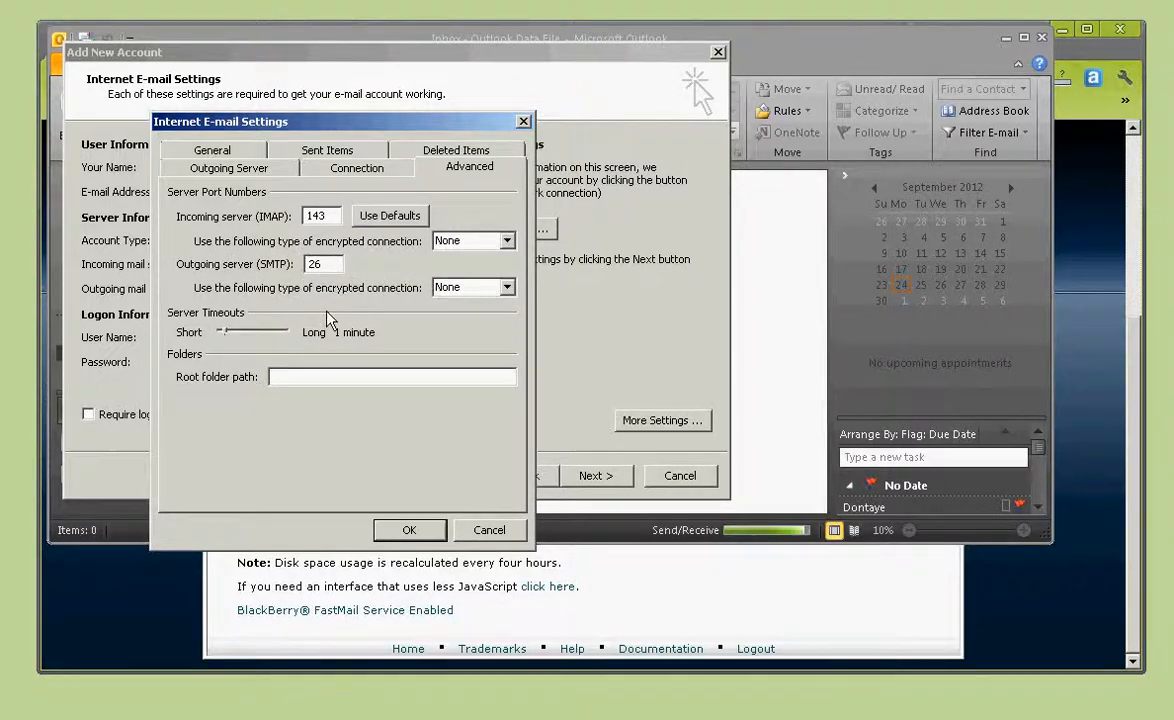
Check the standard and SSL outgoing mail server ports in the mailbox's manual settings in the control panel, and return to Outlook.
click(710, 573)
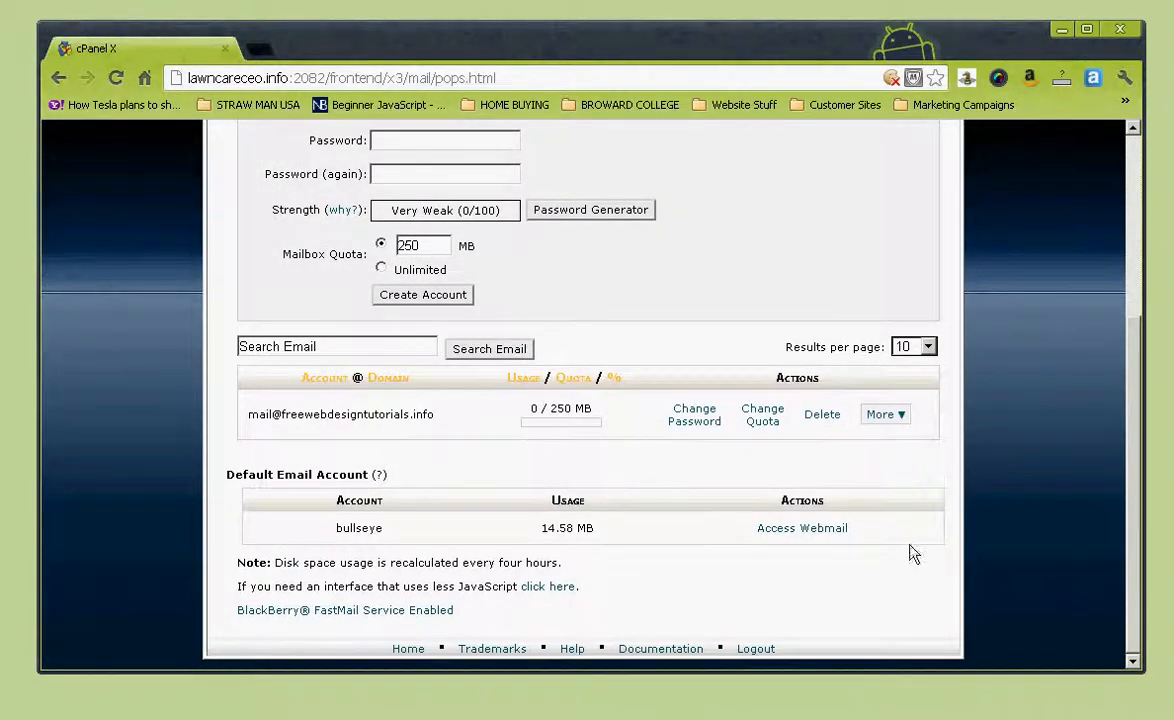
click(885, 415)
click(893, 462)
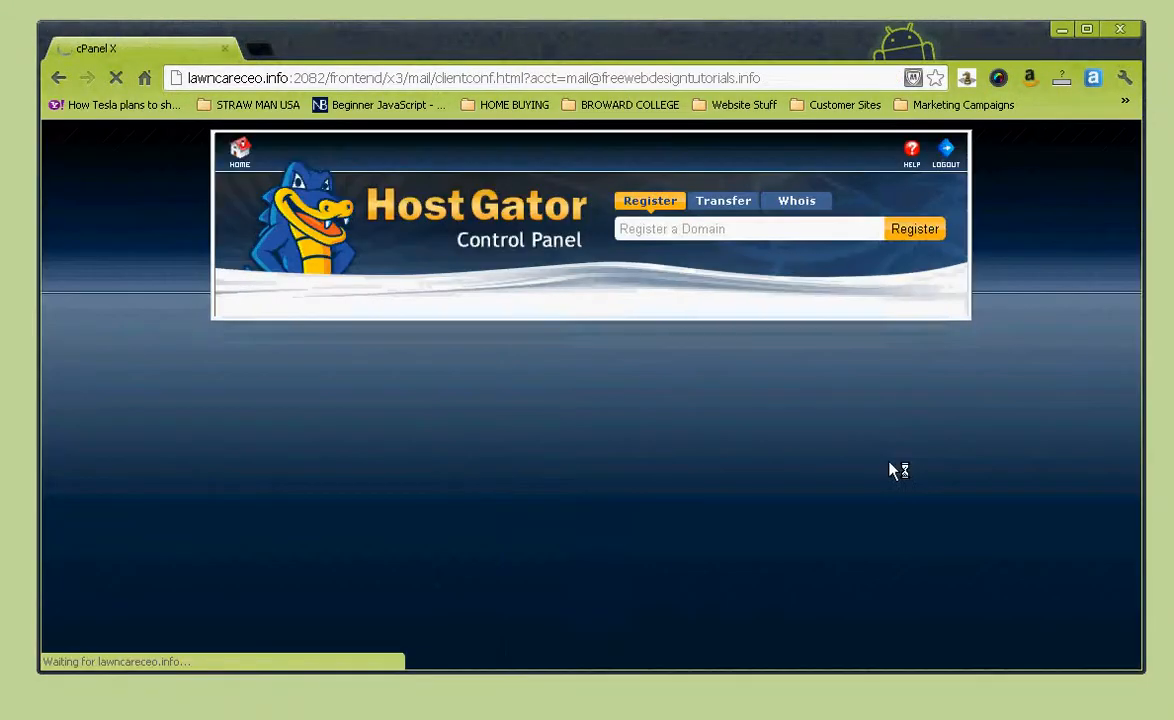
scroll(718, 485, down, 3)
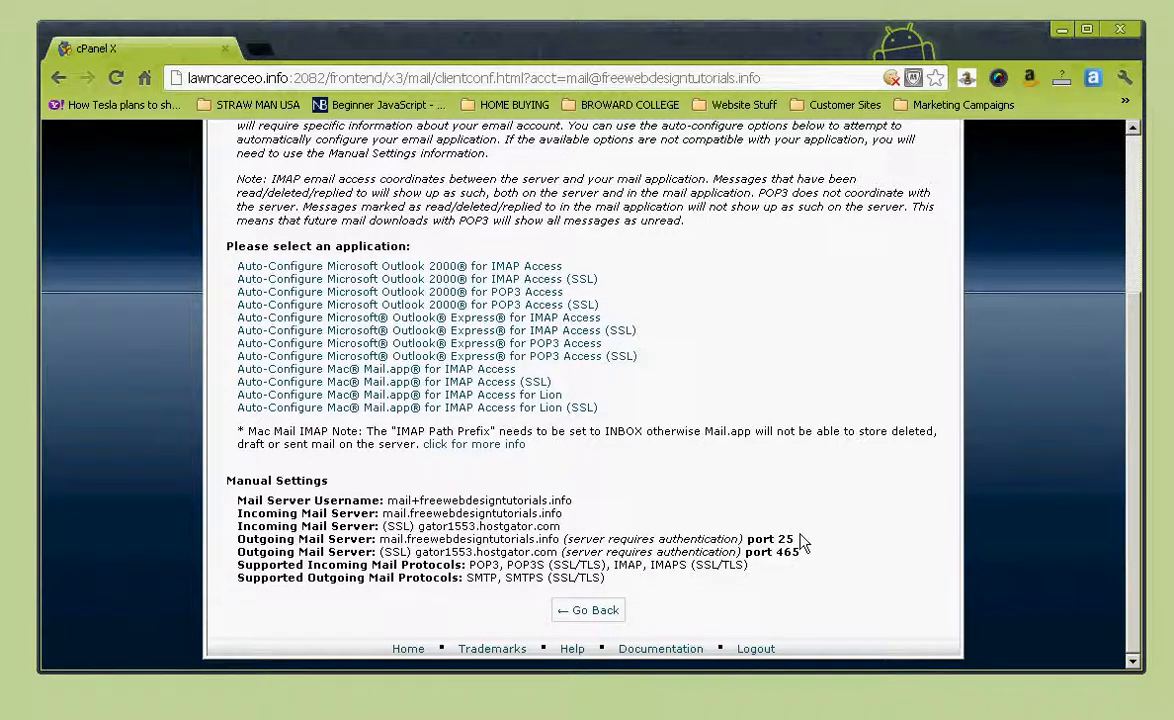
drag(791, 541, 747, 548)
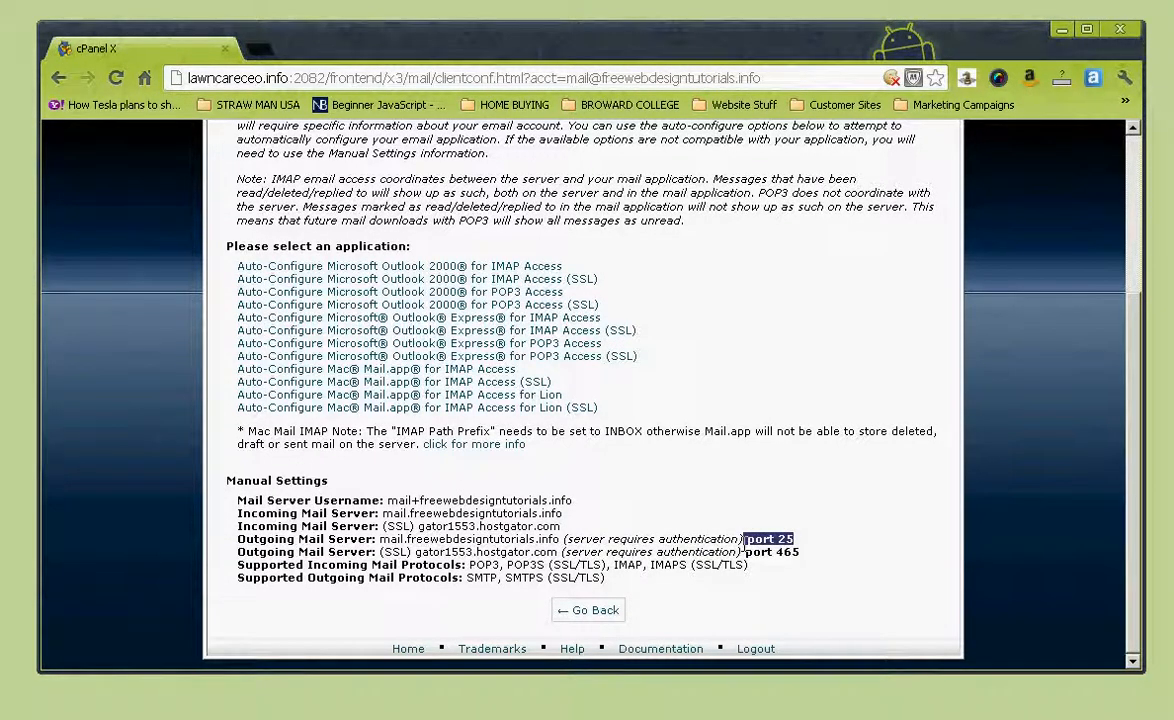
click(785, 543)
drag(795, 541, 752, 552)
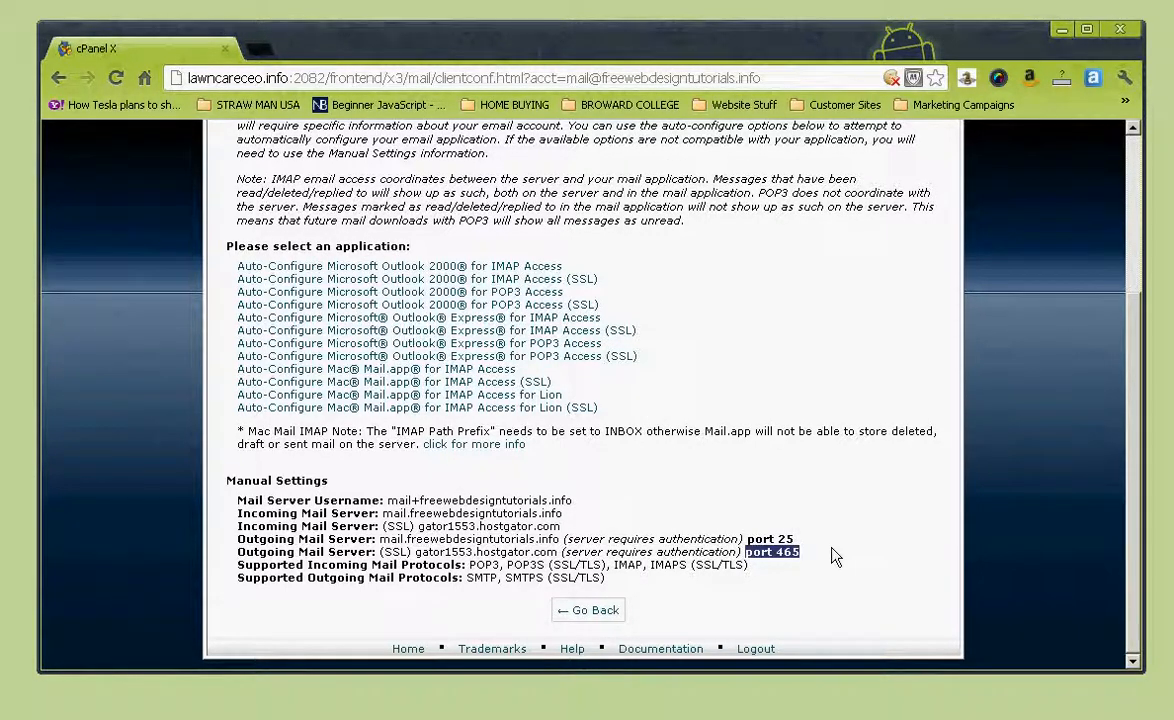
click(806, 540)
mouse_move(738, 714)
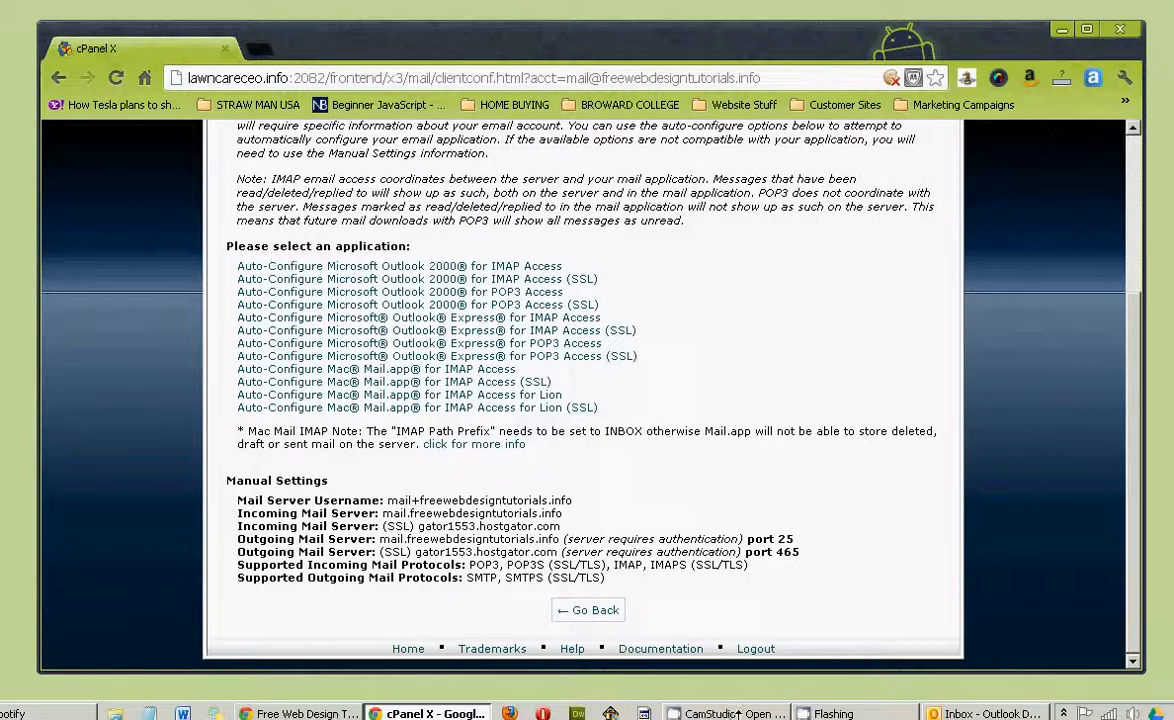
click(972, 711)
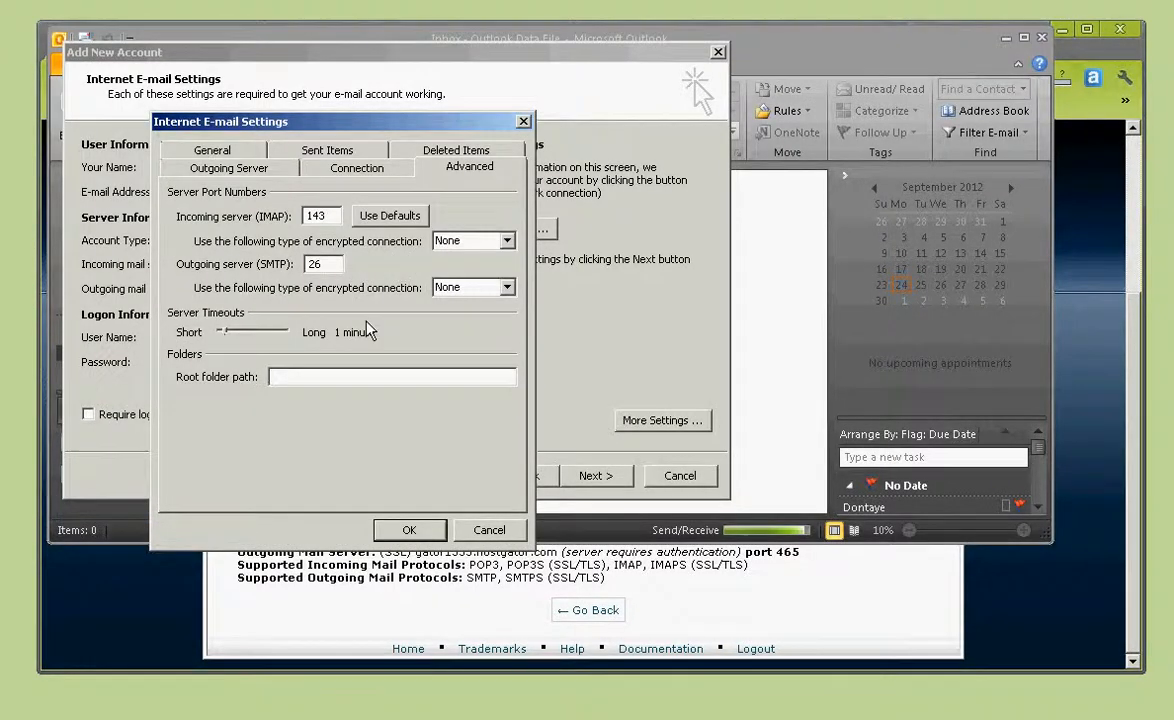
Apply the advanced account settings, rerun the account test, and close it after reviewing its errors and tasks.
click(408, 530)
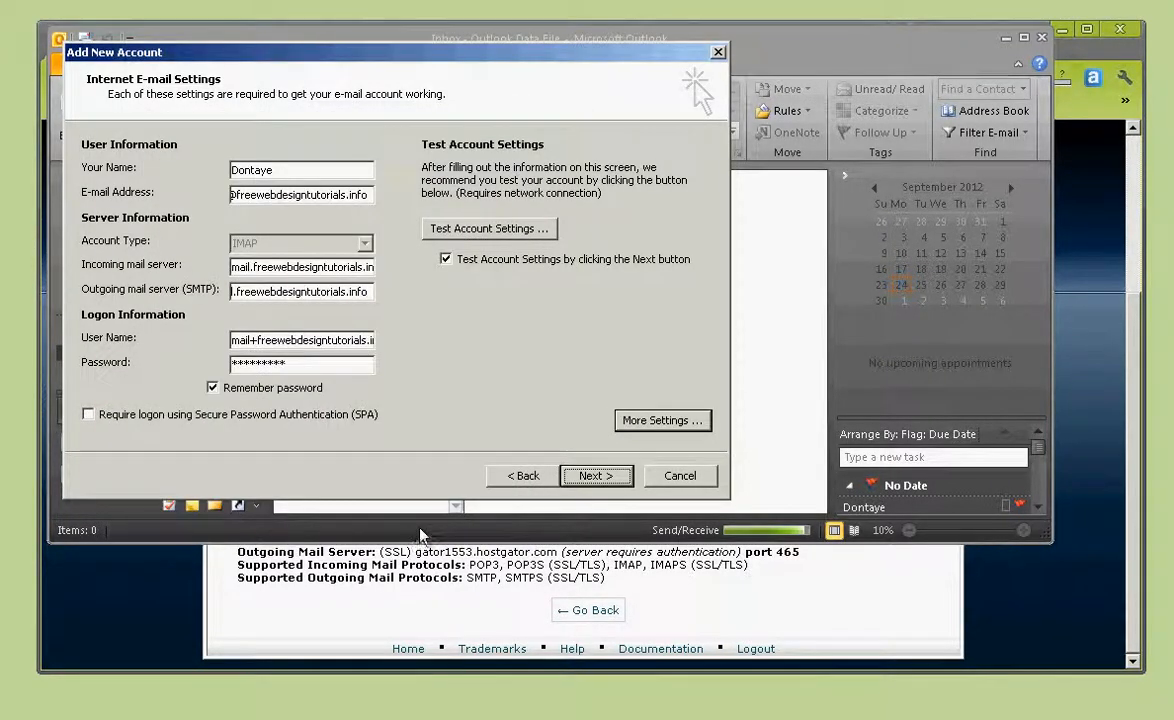
click(595, 476)
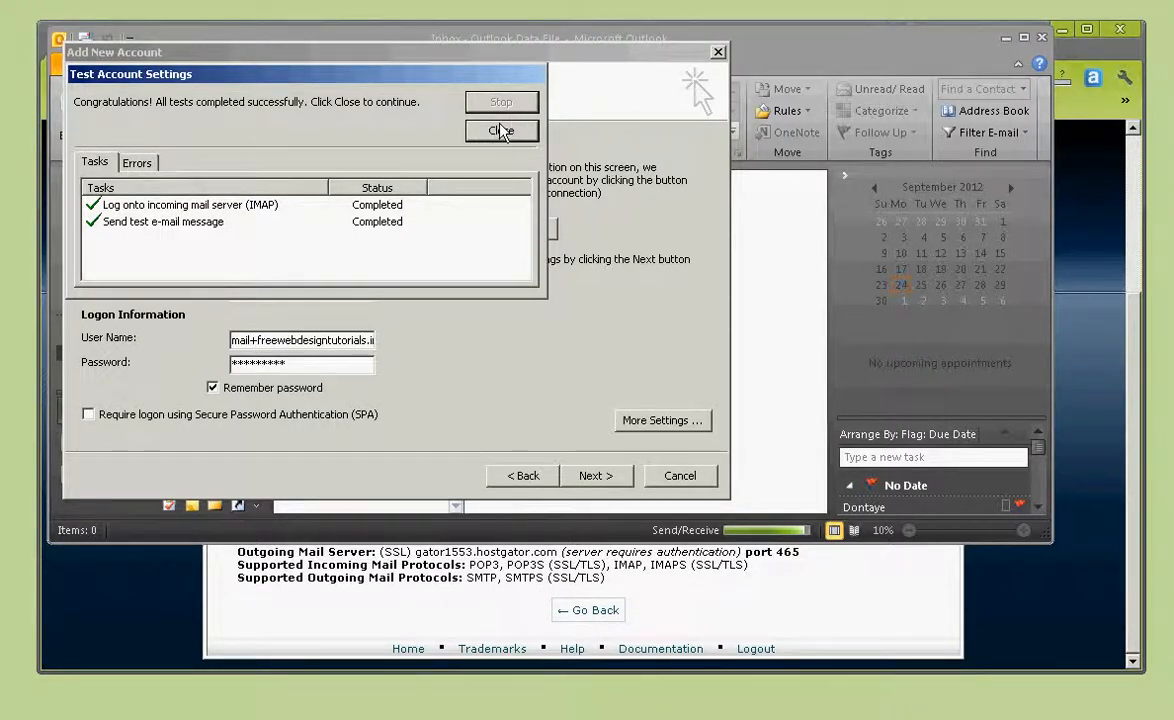
click(136, 157)
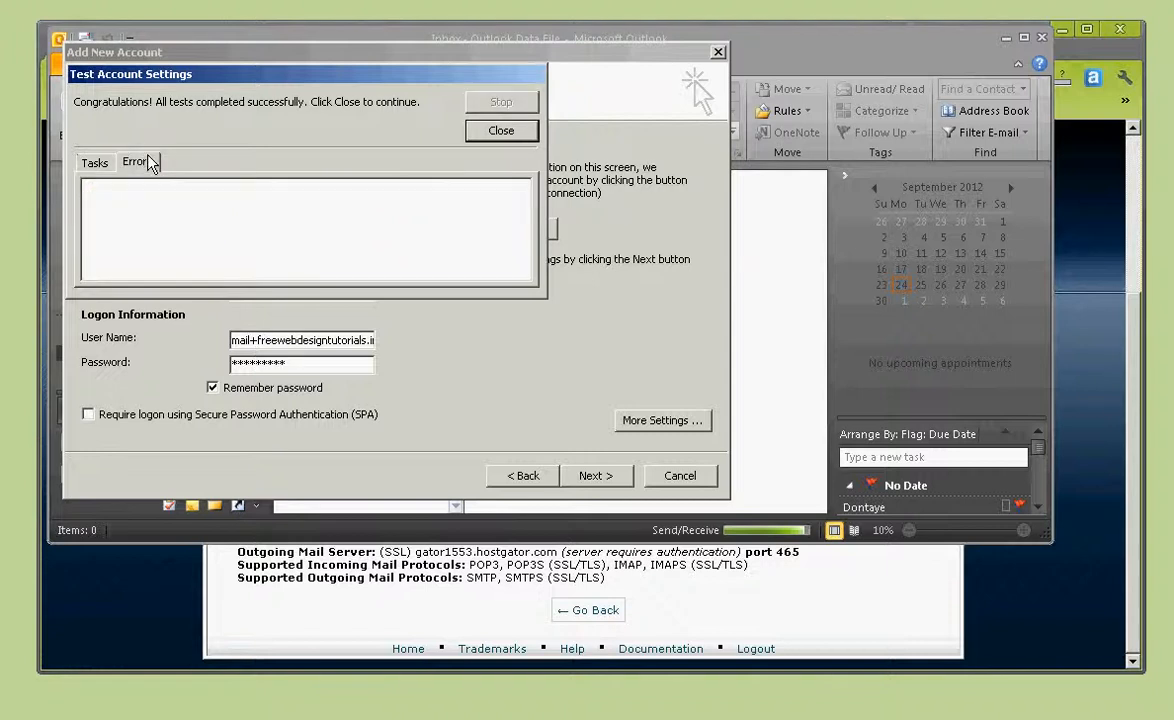
click(93, 157)
click(510, 131)
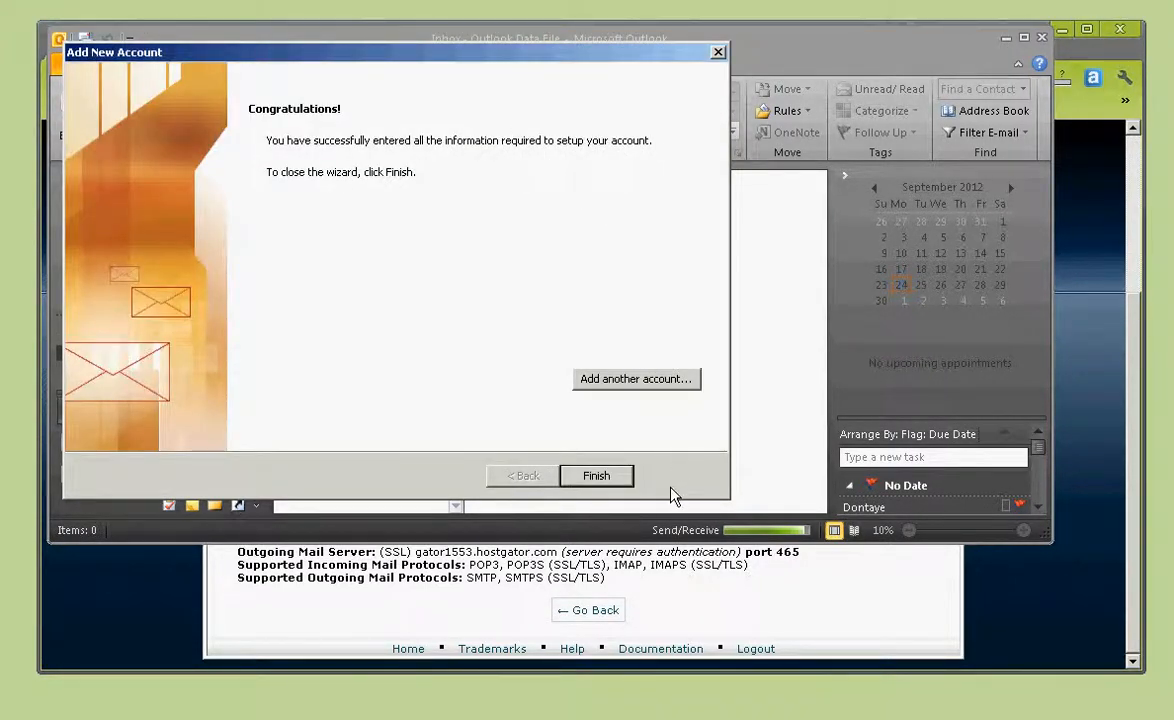
Review the non-SSL incoming mail server entry in the control panel's manual settings alongside the Outlook account wizard.
click(731, 585)
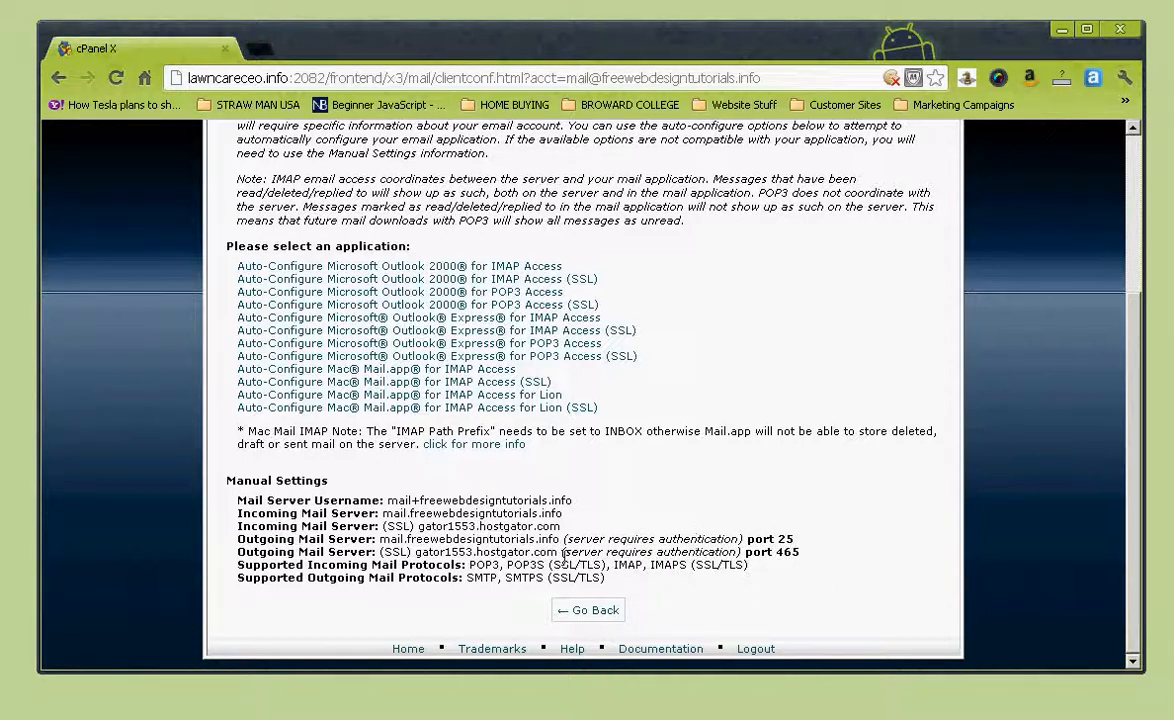
double_click(394, 514)
drag(383, 514, 563, 514)
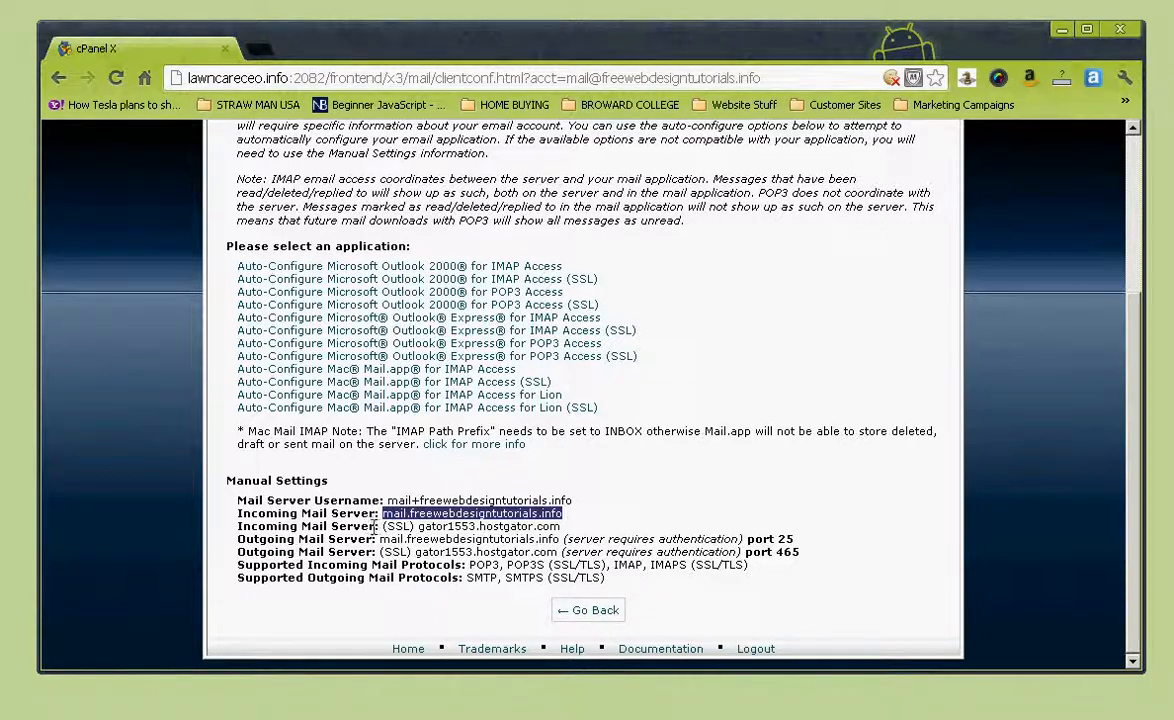
mouse_move(1003, 714)
click(1017, 714)
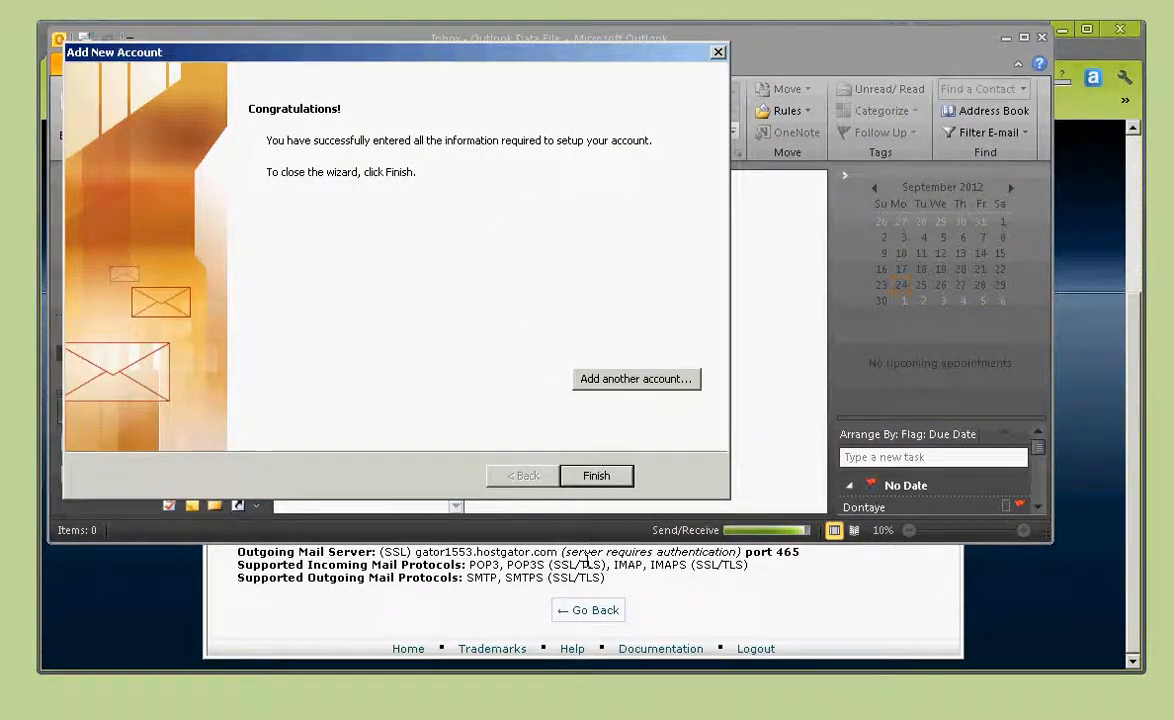
click(450, 580)
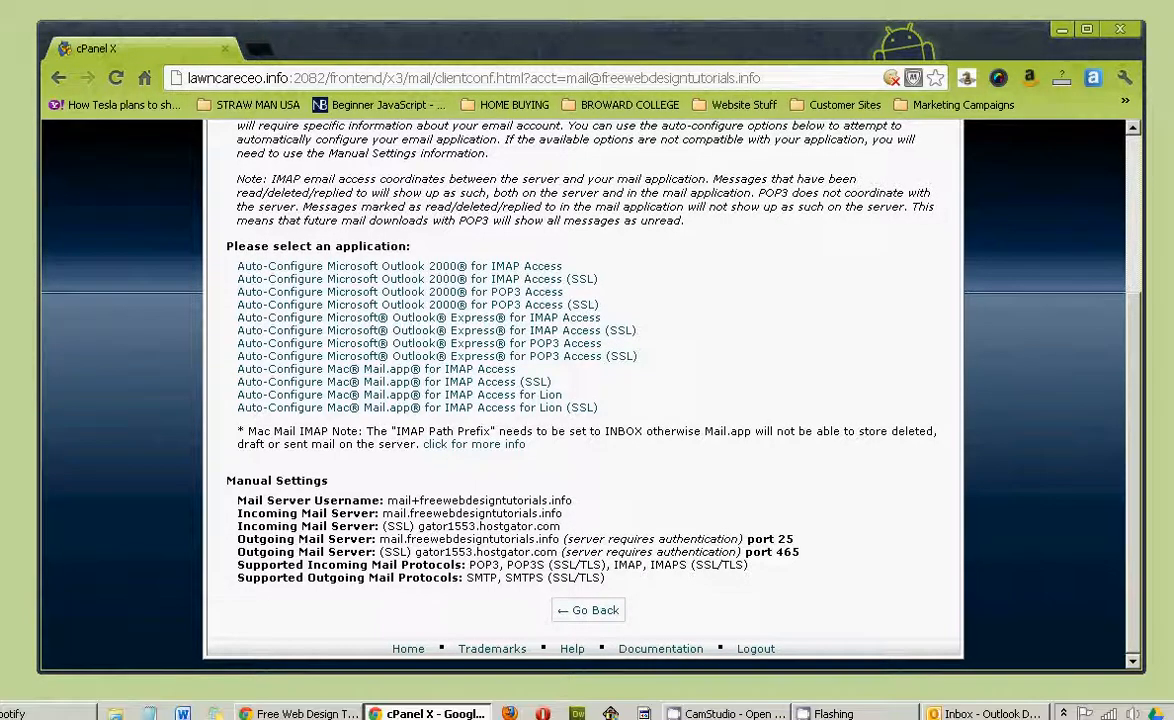
Switch back to Outlook and finish the Add New Account wizard.
click(1078, 708)
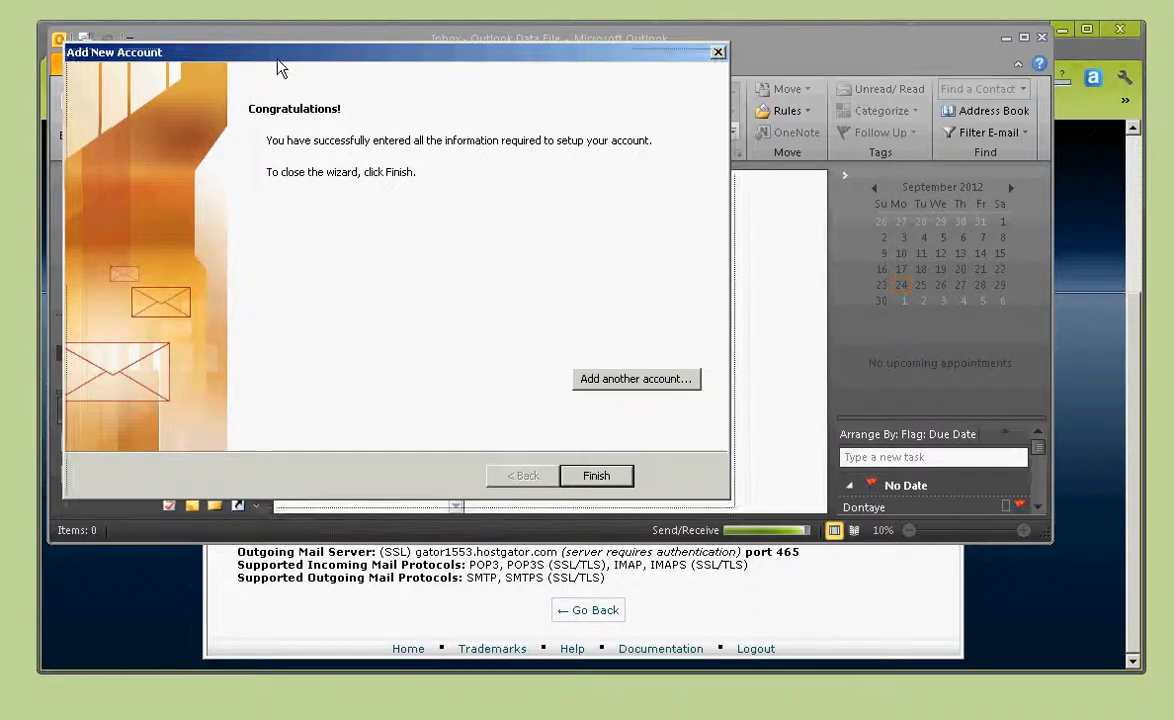
drag(274, 53, 295, 86)
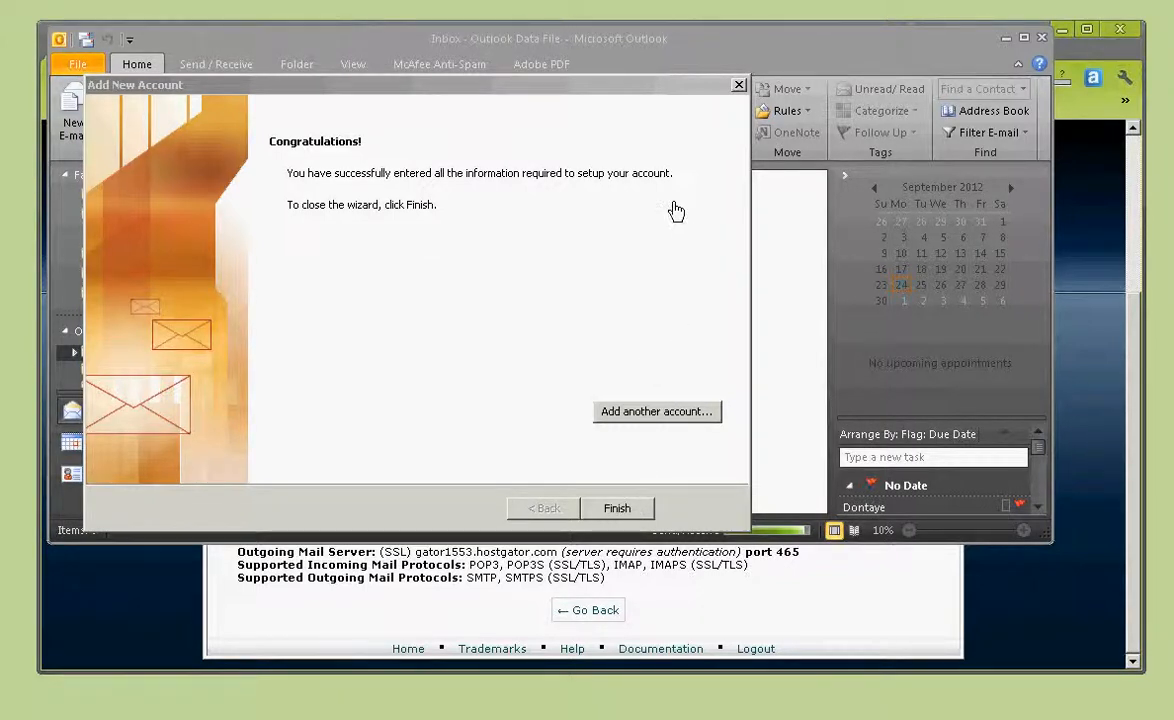
click(613, 512)
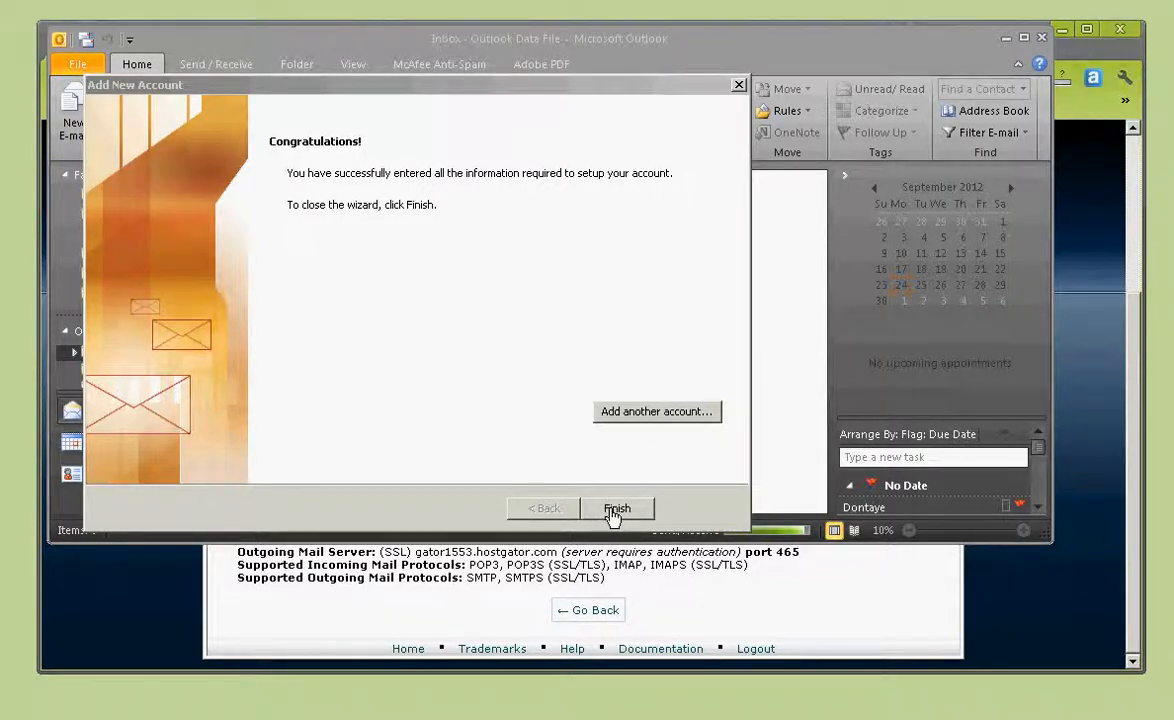